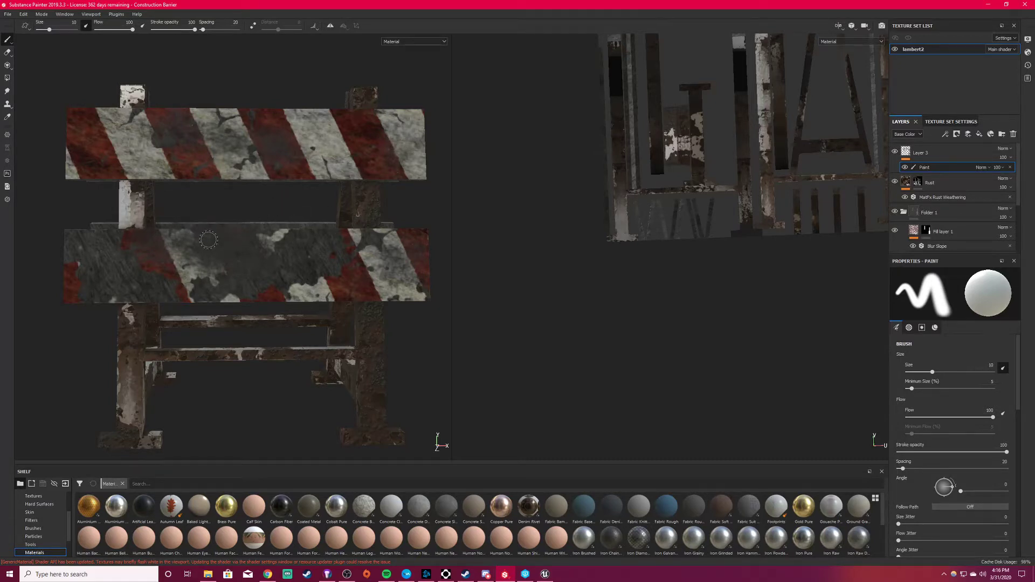
mouse_move(170, 220)
left_mouse_down("alt")
mouse_move(270, 215)
mouse_move(176, 212)
mouse_move(174, 222)
left_mouse_up("alt")
middle_click_drag(257, 286, 246, 264, "alt")
mouse_move(247, 264)
left_mouse_down("alt")
mouse_move(224, 235)
mouse_move(252, 242)
mouse_move(244, 244)
left_mouse_up("alt")
middle_click_drag(265, 252, 253, 243, "alt")
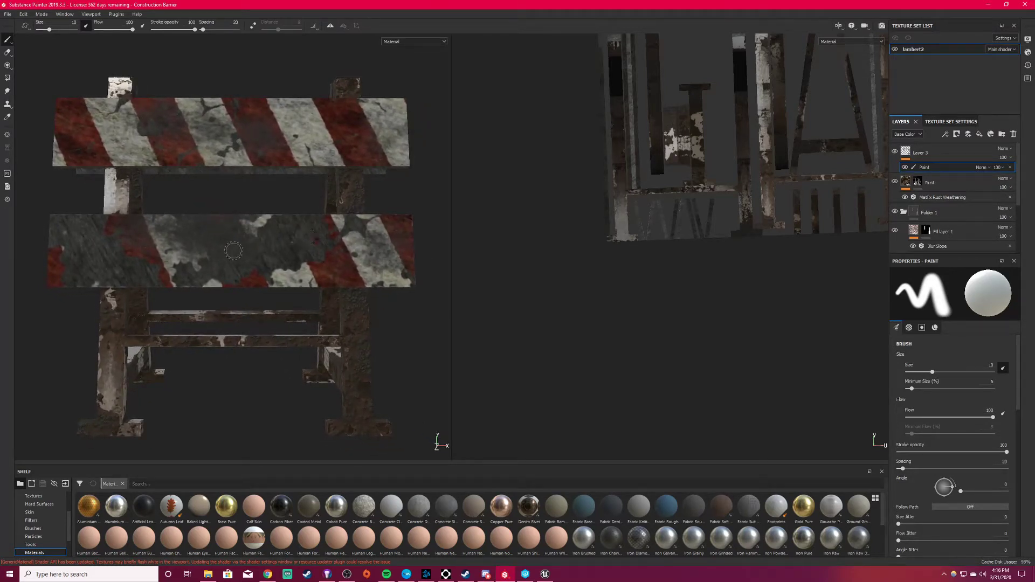
mouse_move(178, 203)
left_mouse_down("alt")
mouse_move(276, 206)
mouse_move(192, 214)
mouse_move(81, 185)
mouse_move(280, 210)
left_mouse_up("alt")
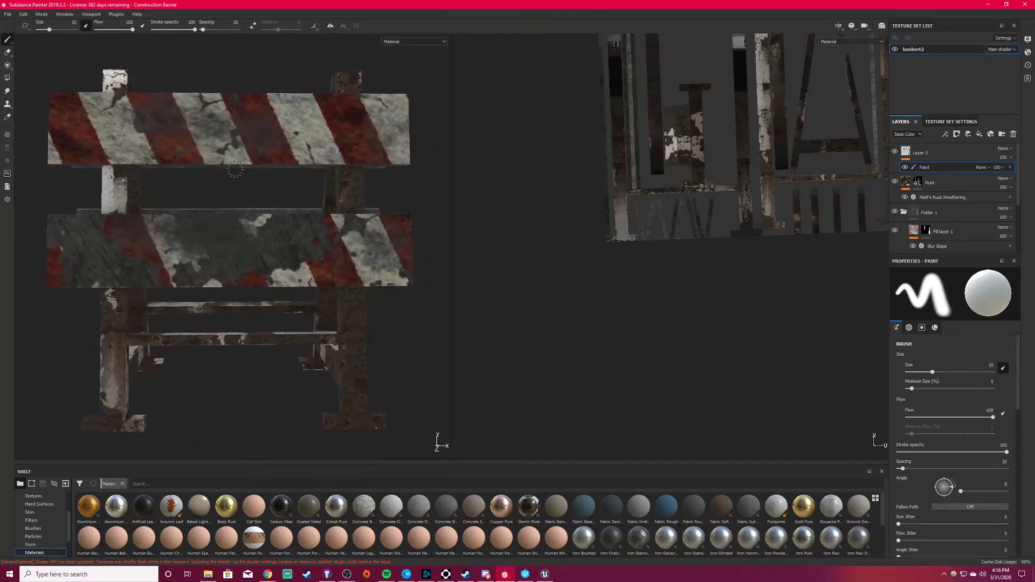
Open the texture export settings and choose the Unreal Engine 4 (Packed) configuration
left_click(7, 15)
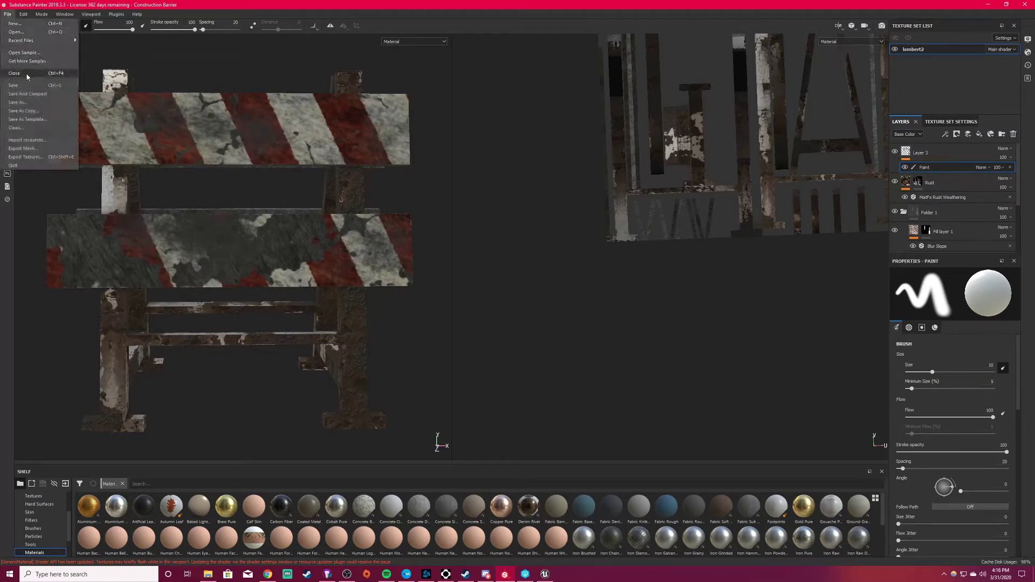
left_click(41, 157)
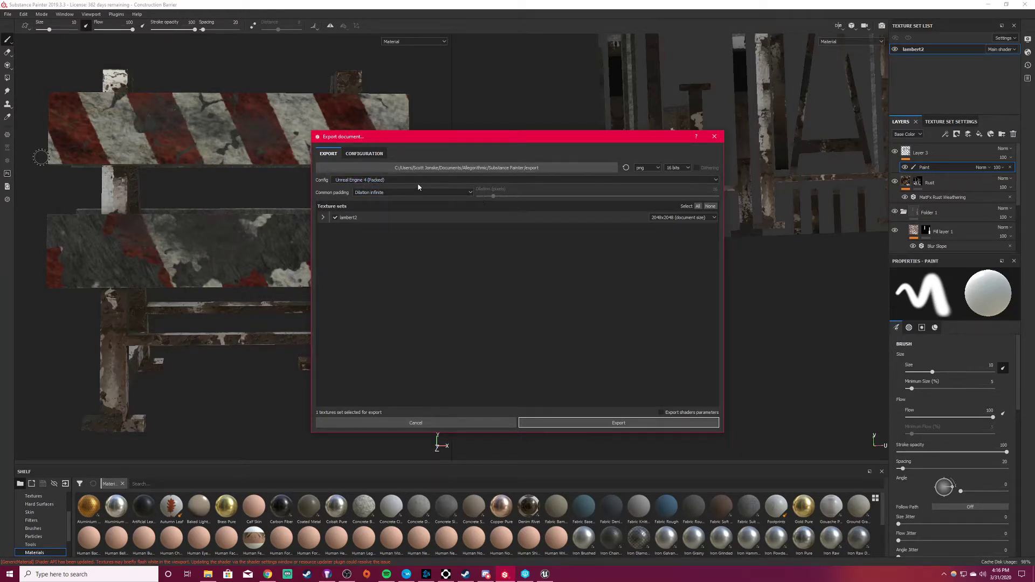
left_click(384, 180)
scroll(392, 198, "up", 1)
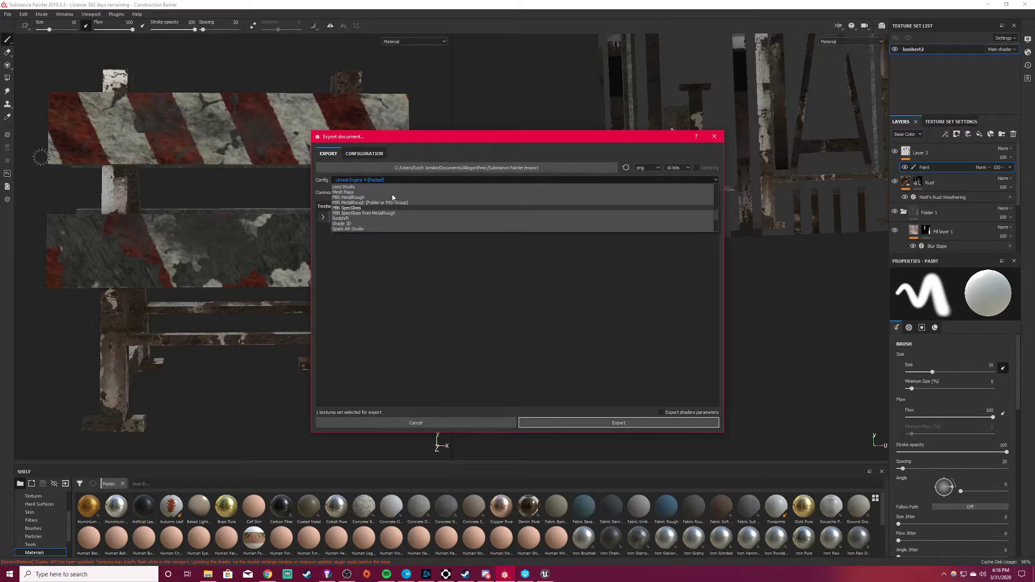
scroll(405, 203, "up", 3)
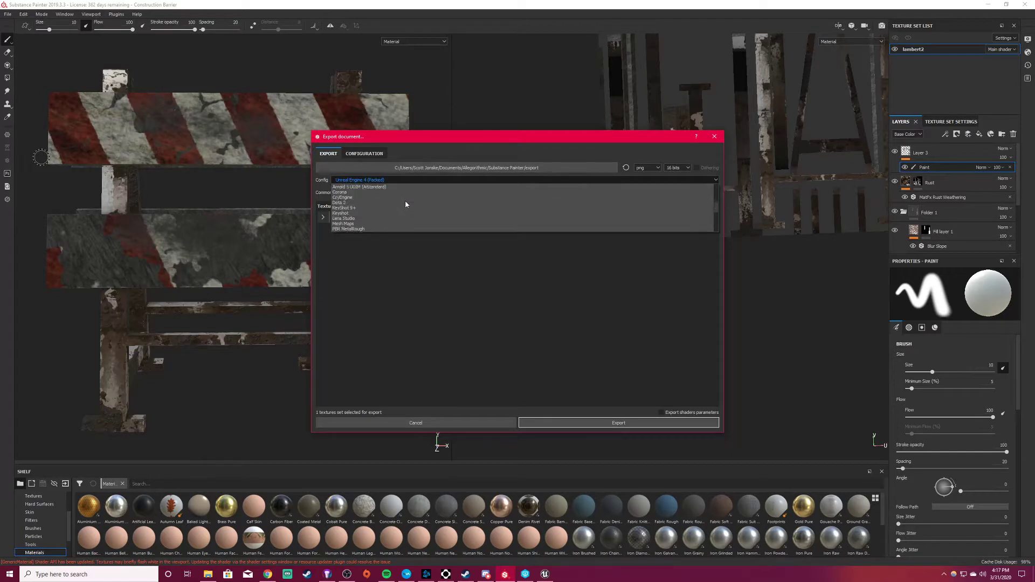
scroll(393, 202, "down", 4)
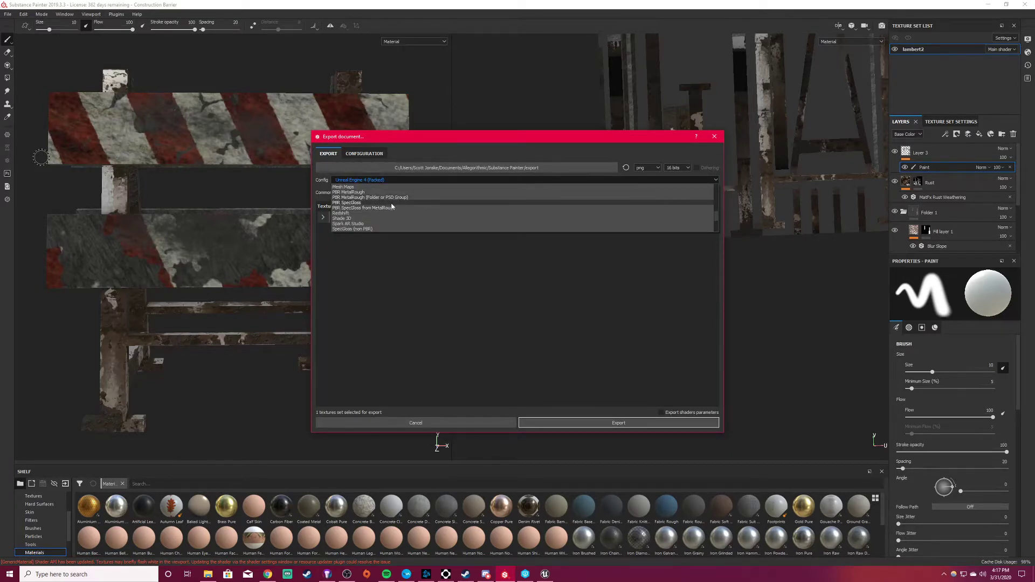
scroll(410, 203, "down", 2)
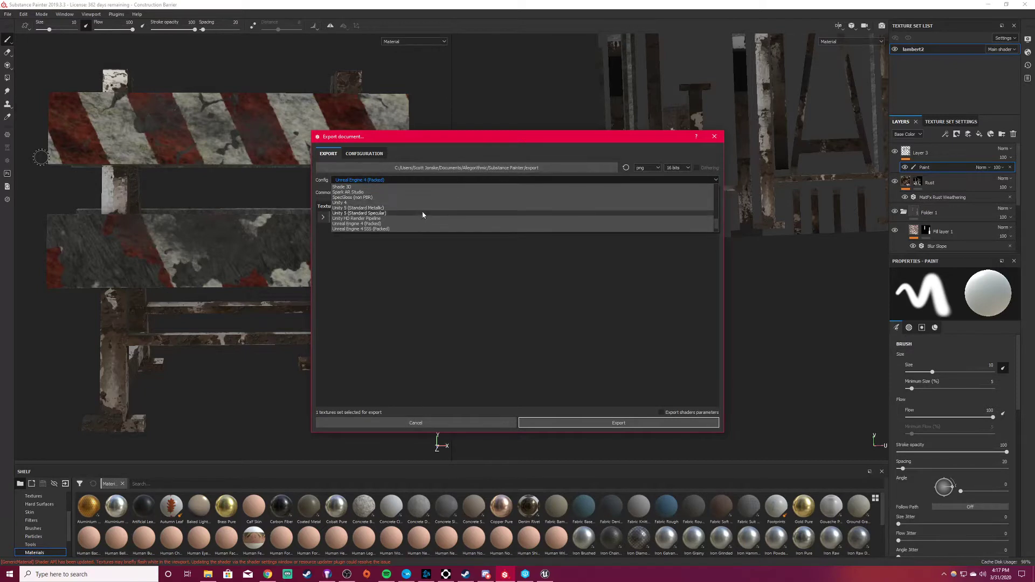
scroll(426, 208, "down", 1)
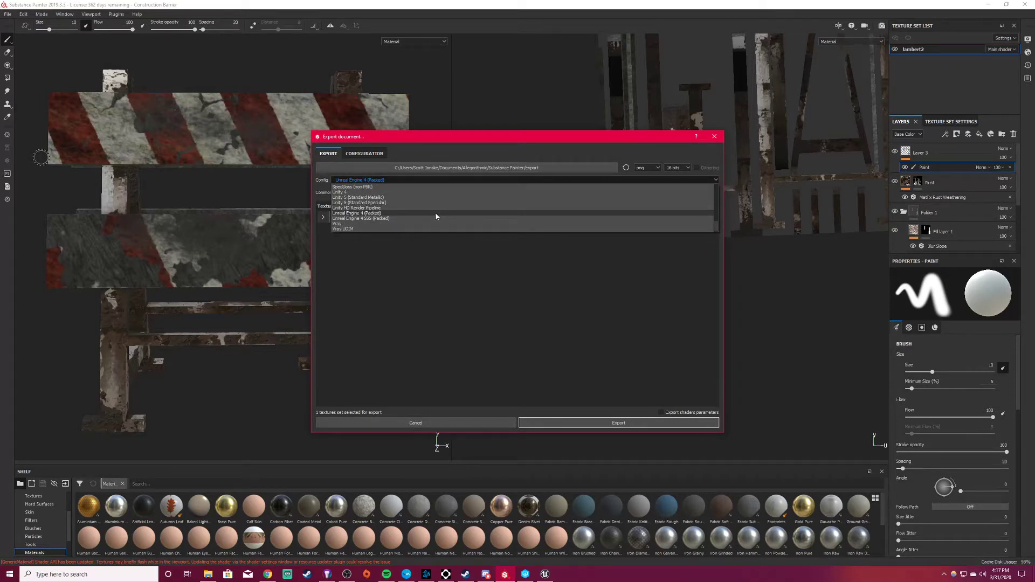
left_click(388, 214)
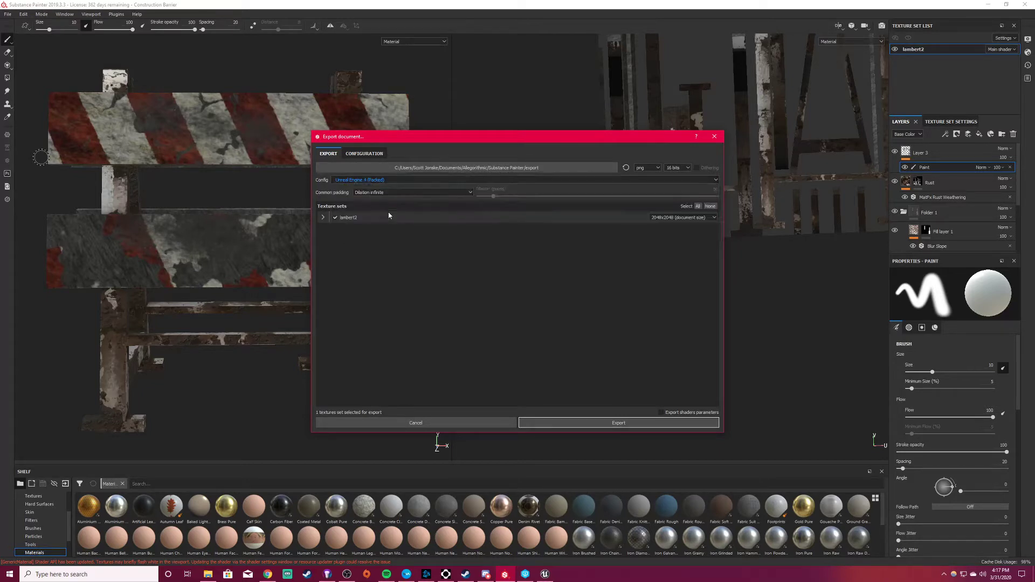
left_click(377, 180)
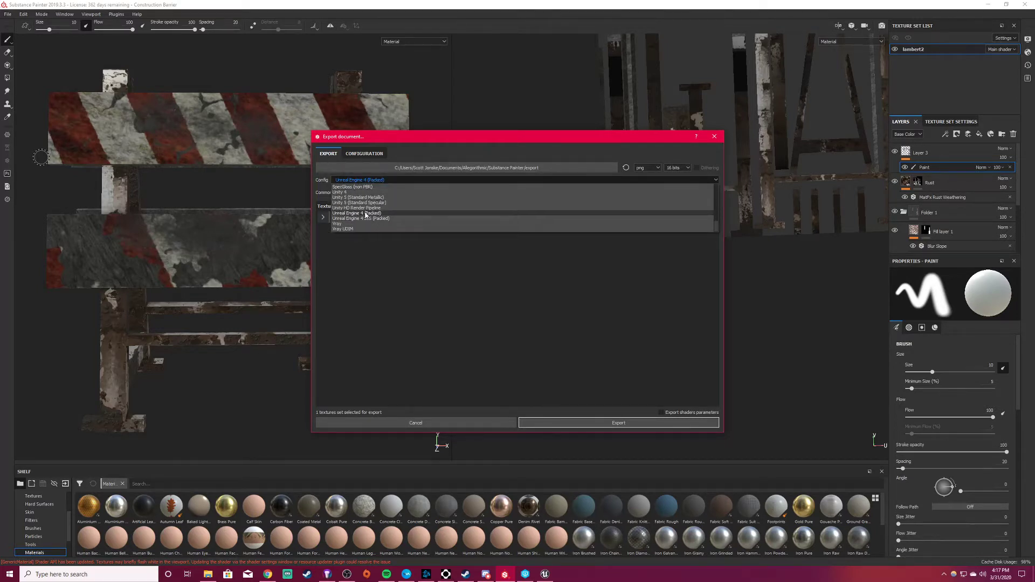
left_click(365, 214)
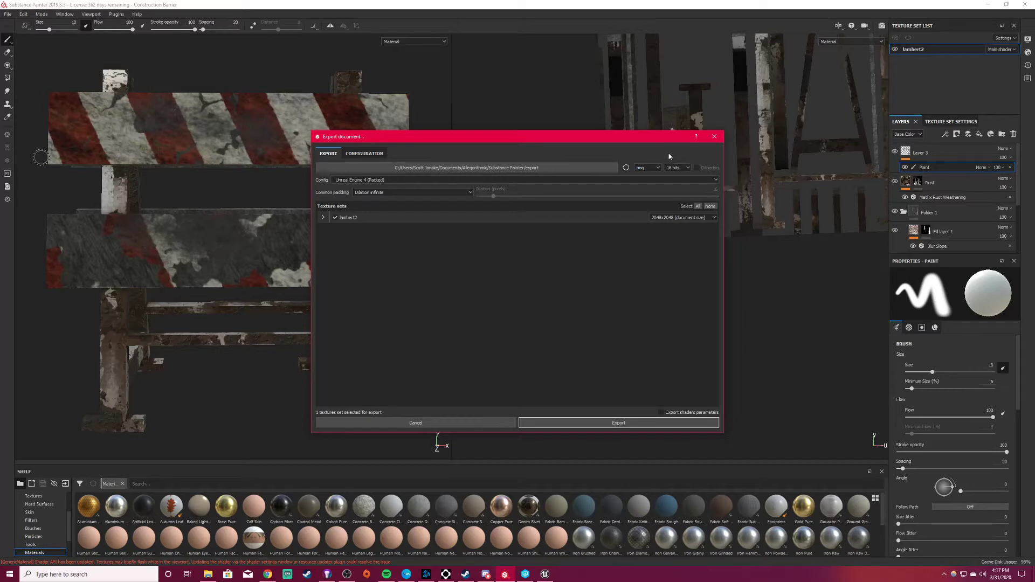
Review the bit depth and the maps listed for the lambert2 texture set, and close the export settings without exporting
left_click(675, 168)
left_click(321, 217)
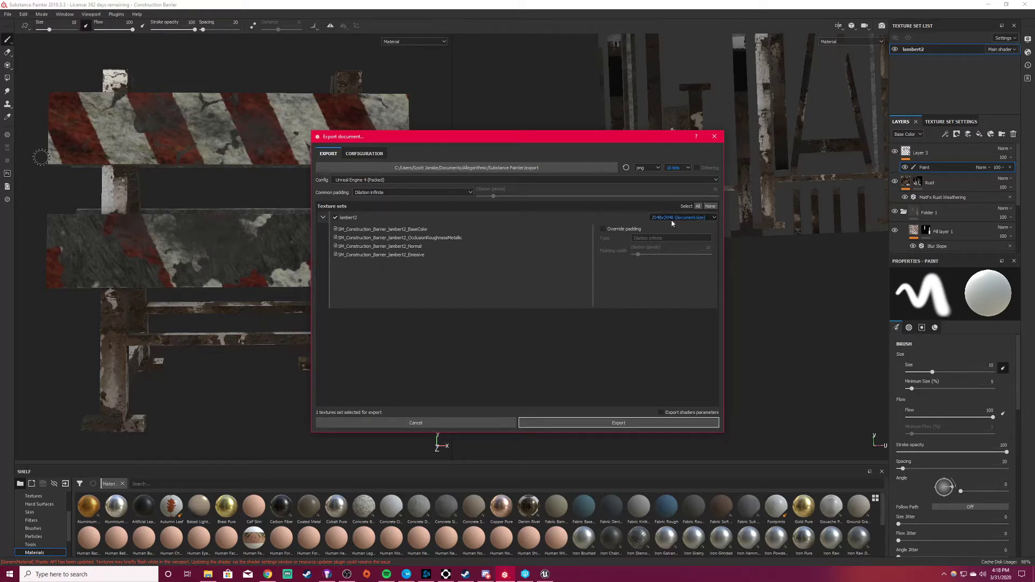
left_click(322, 218)
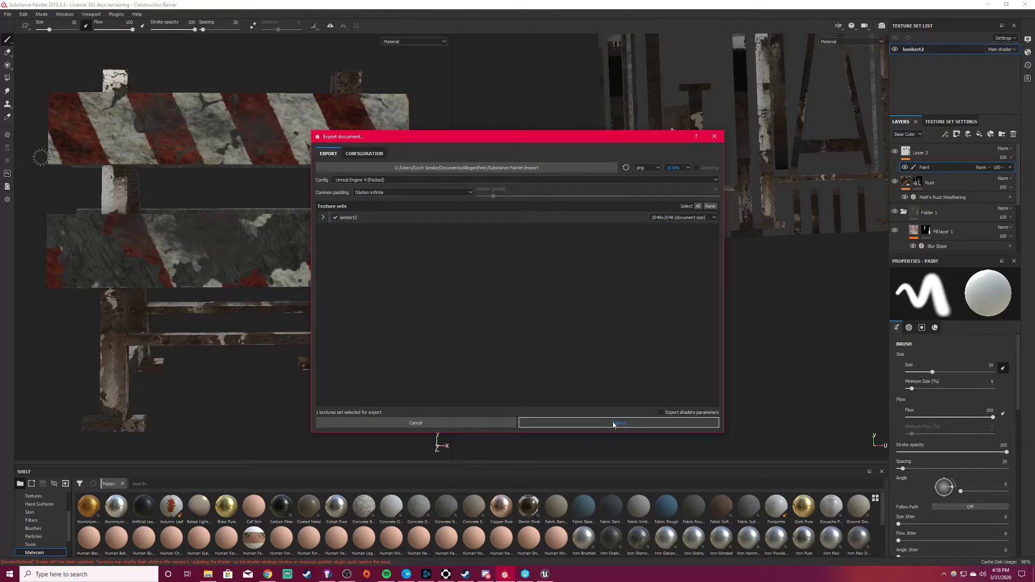
left_click(714, 139)
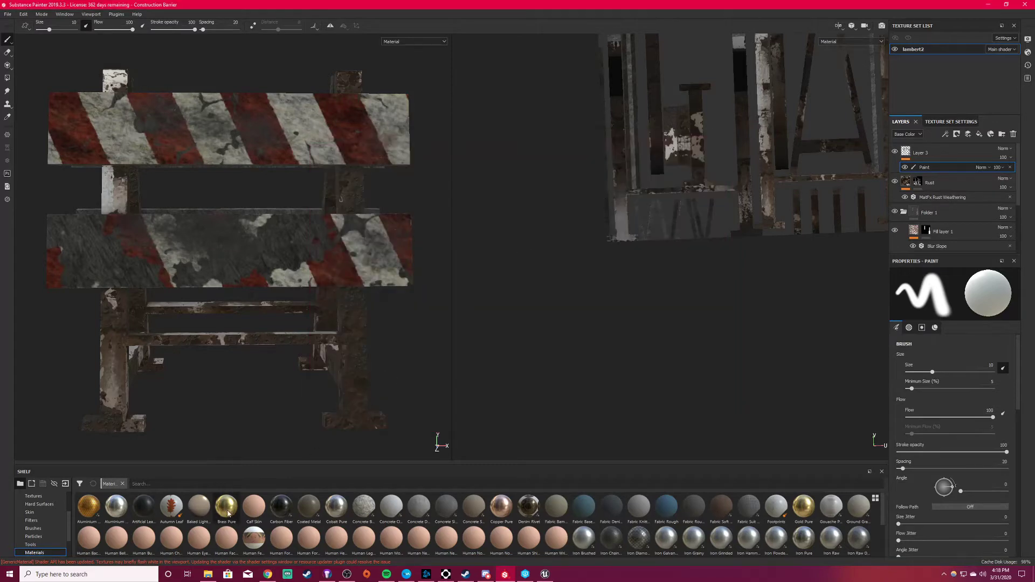
Switch to File Explorer and open the NewConstructionBarrier folder in Documents > Allegorithmic > Substance Painter > export
left_click(208, 575)
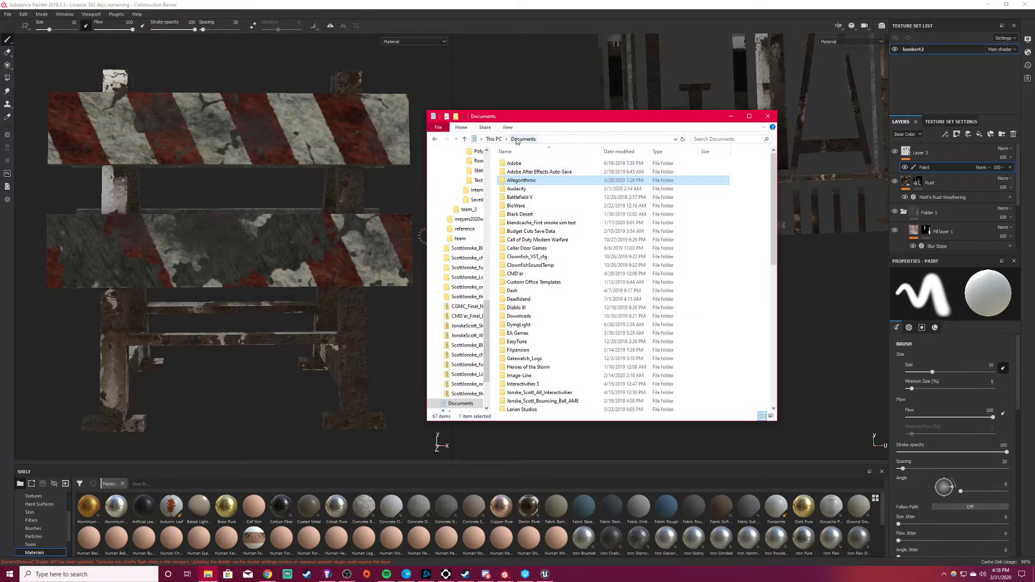
double_click(537, 182)
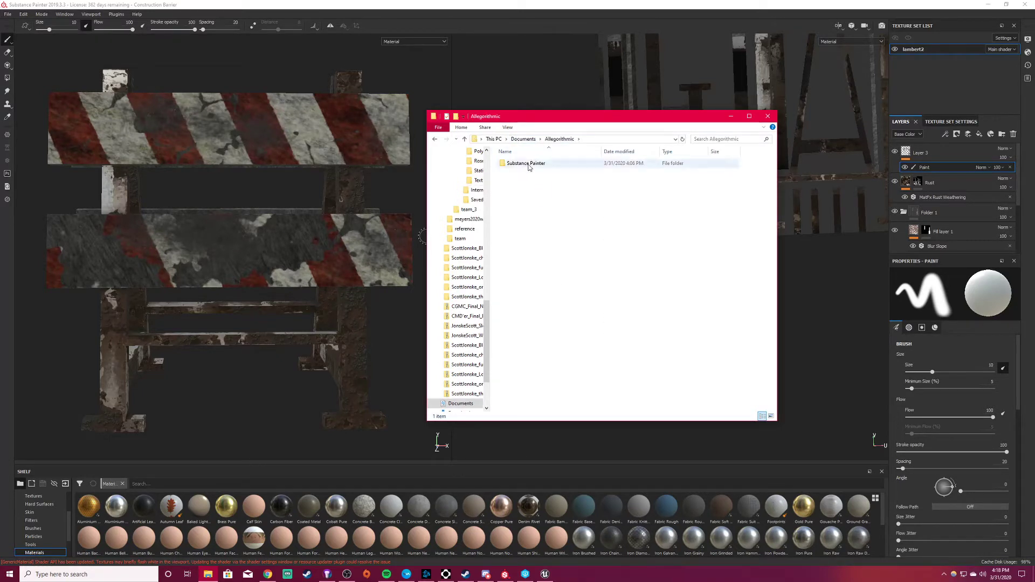
double_click(528, 164)
double_click(530, 173)
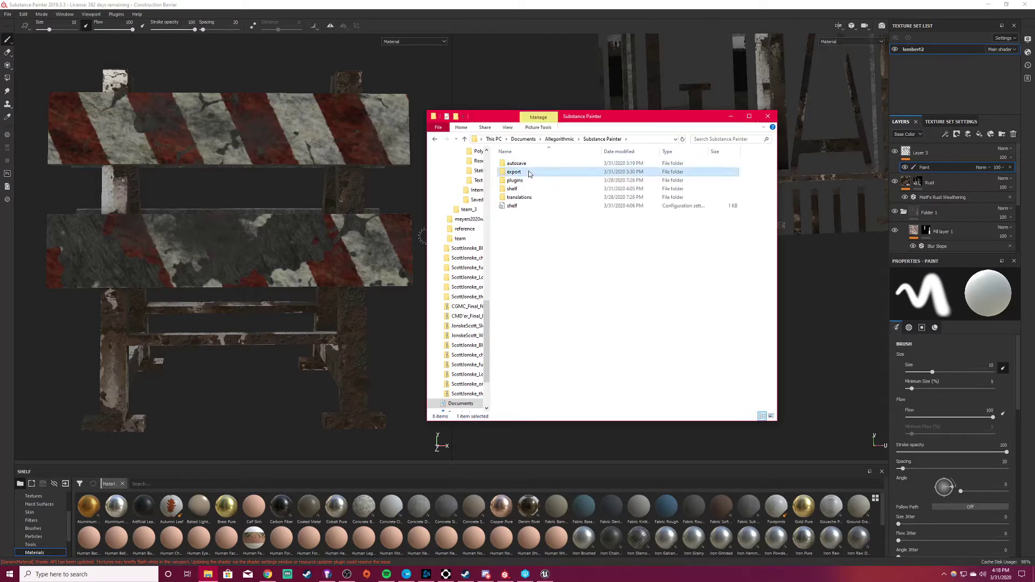
left_click_drag(559, 173, 775, 233)
double_click(519, 172)
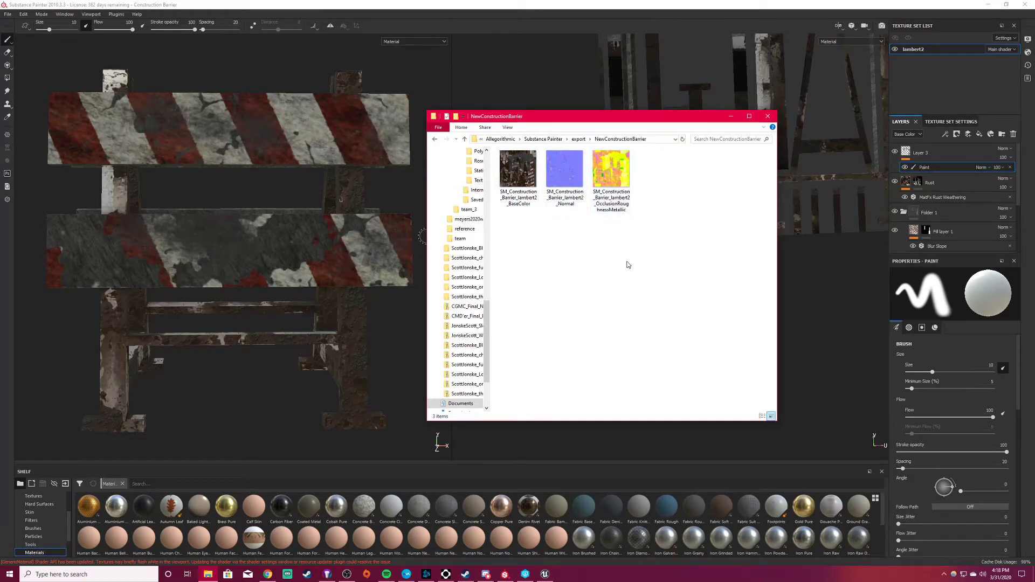
Return to the export folder, recheck the textures inside NewConstructionBarrier, go back to export and minimize File Explorer
left_click(579, 139)
left_click(620, 214)
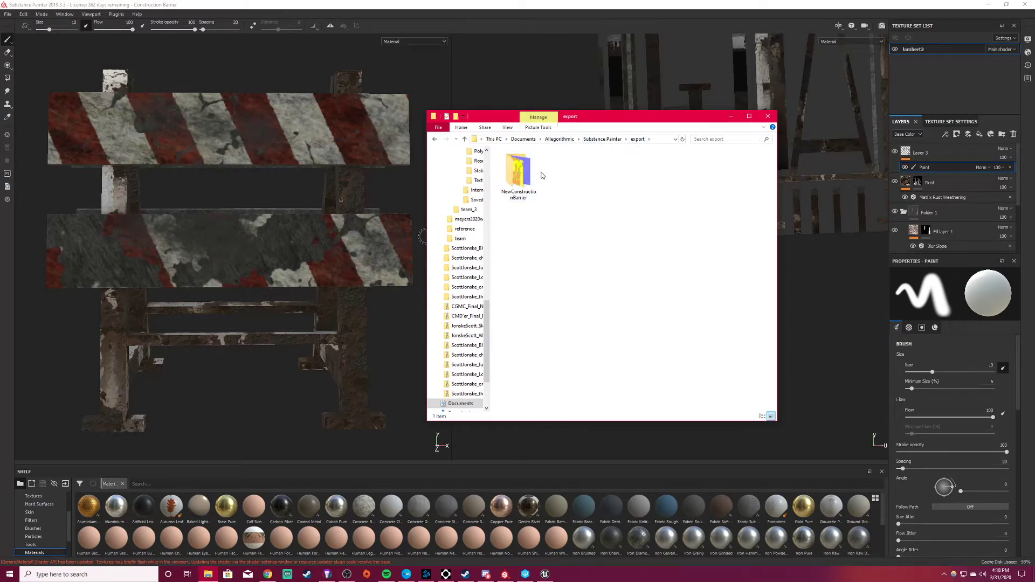
left_click(524, 175)
double_click(524, 176)
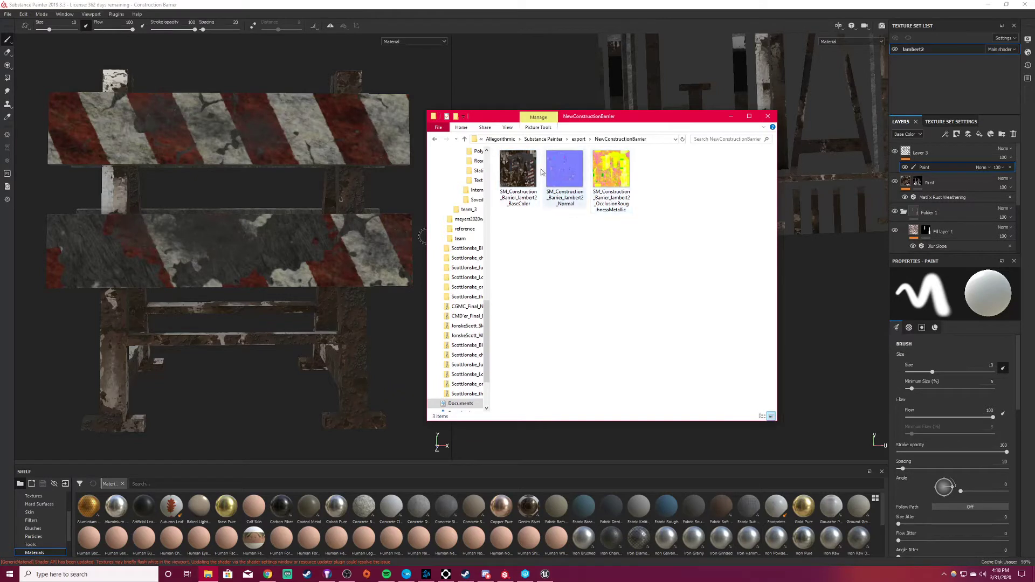
left_click(578, 140)
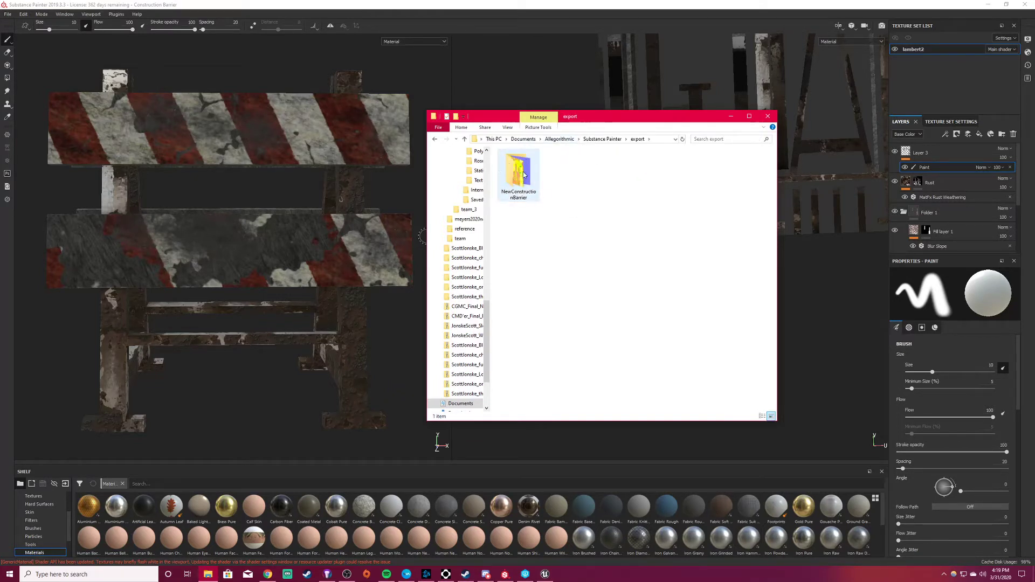
left_click(730, 118)
Switch to Unreal Editor, view the contents of the NewConstructionBarrier folder under Content > Textures, and return to Textures
left_click(545, 574)
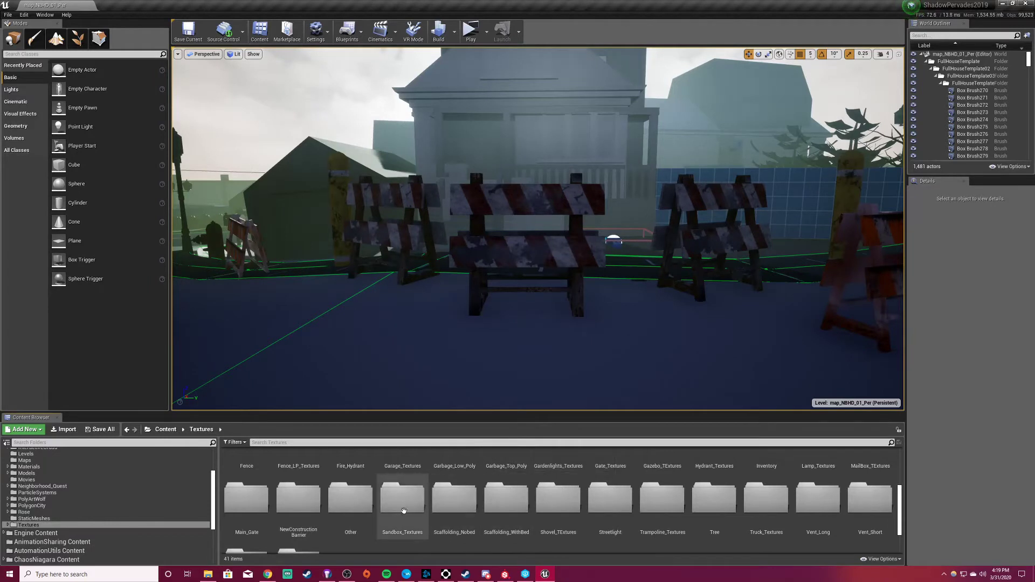
scroll(368, 513, "down", 2)
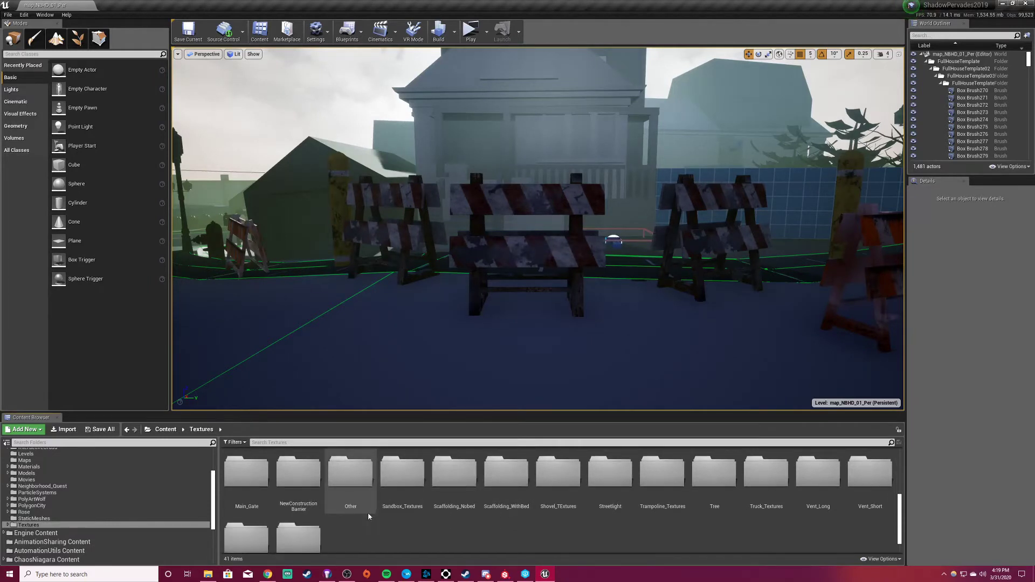
double_click(314, 465)
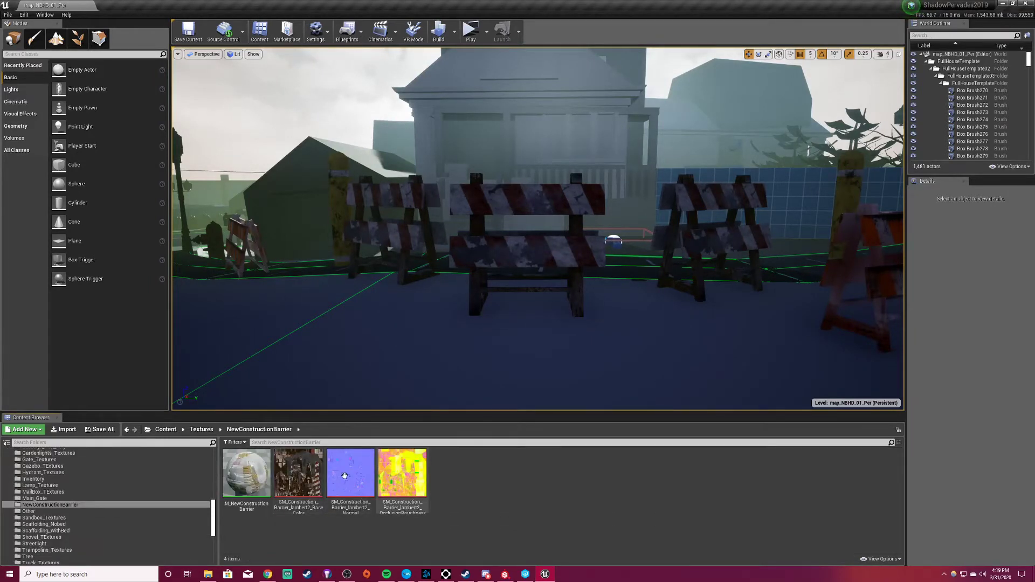
left_click(193, 430)
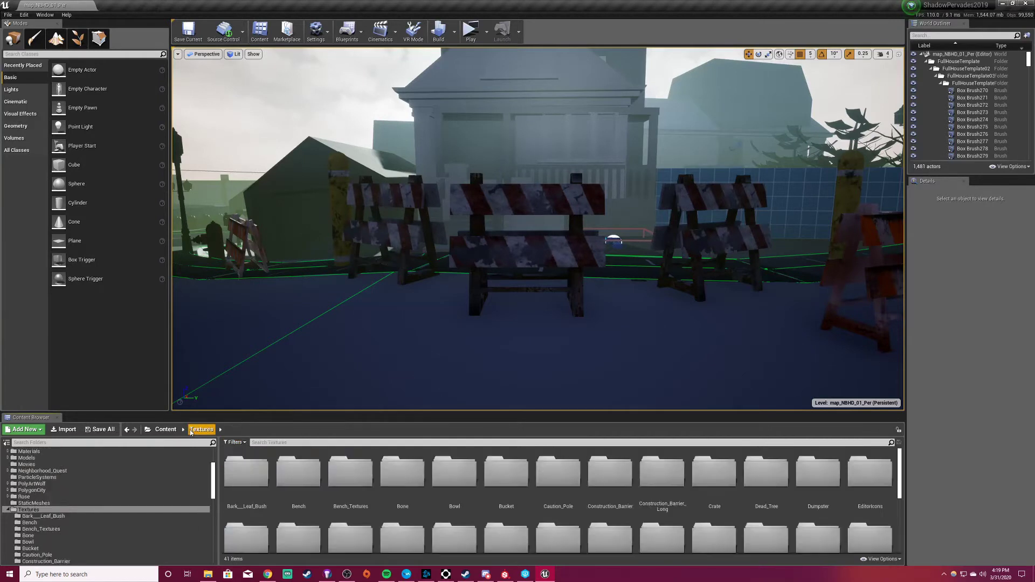
scroll(366, 517, "down", 5)
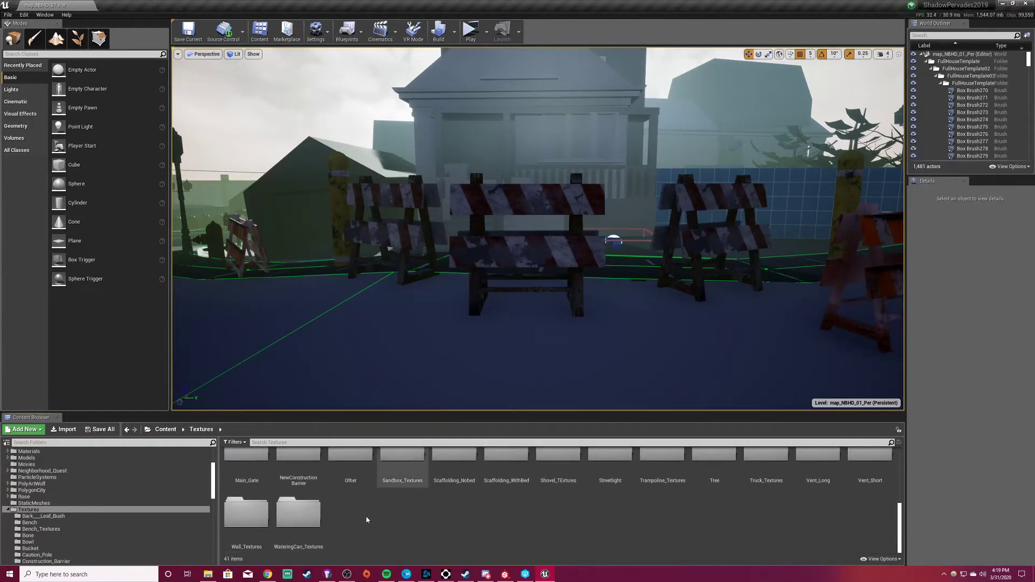
Try to bring the exported NewConstructionBarrier folder from File Explorer into Unreal's Textures folder
left_click(271, 574)
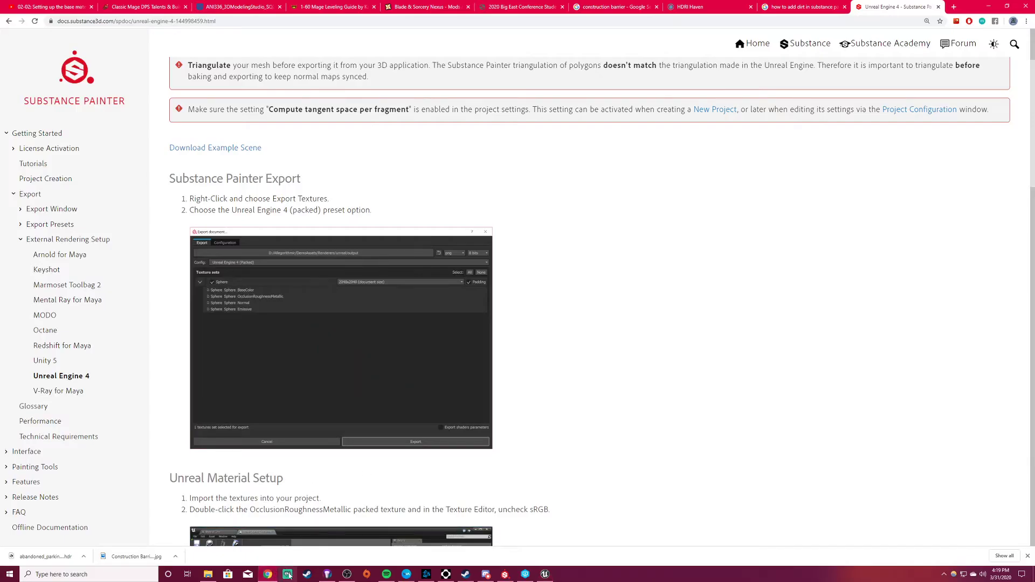
left_click(545, 574)
left_click(209, 575)
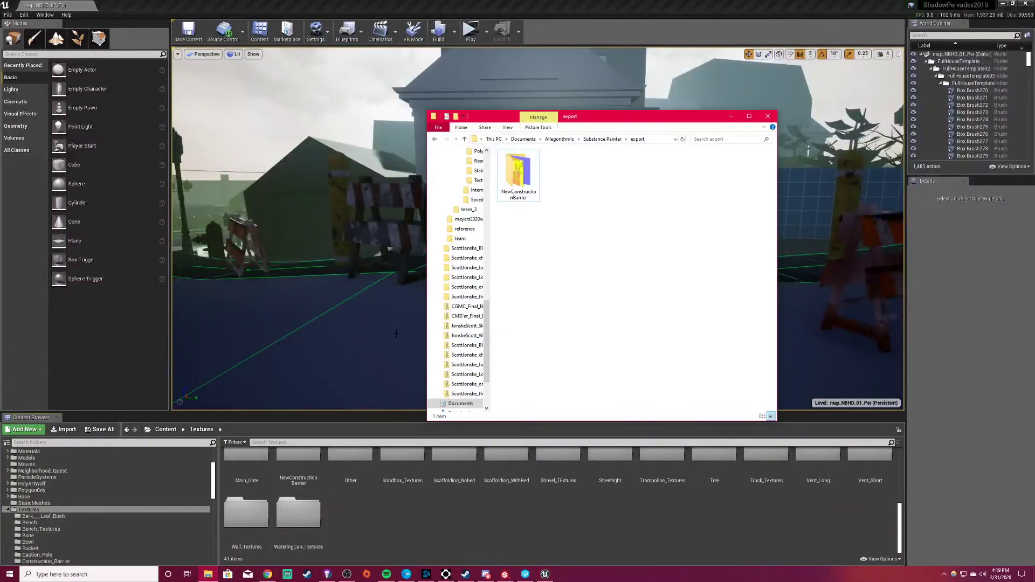
left_click(527, 180)
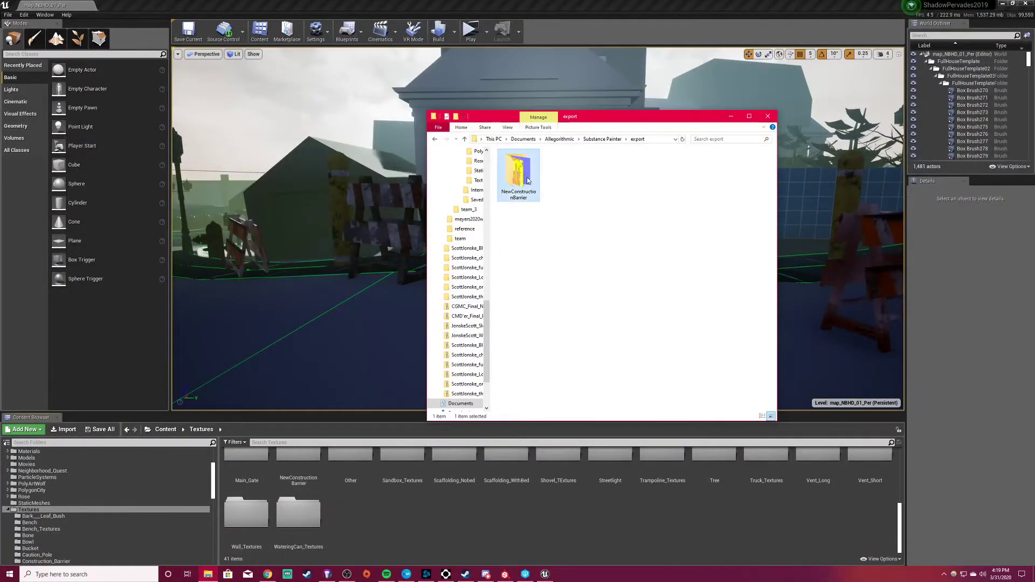
left_click_drag(527, 180, 392, 519)
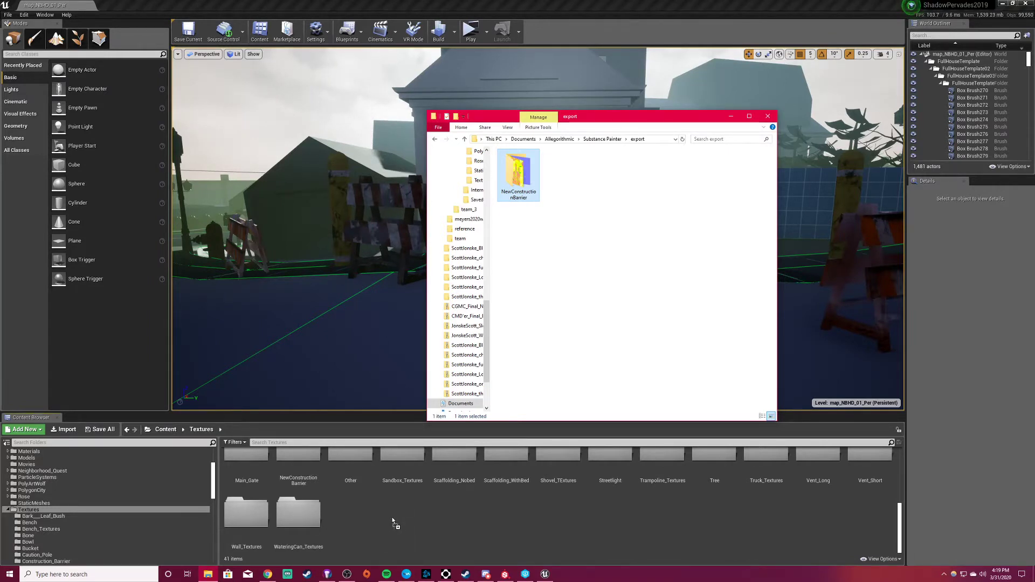
left_click_drag(392, 522, 590, 242)
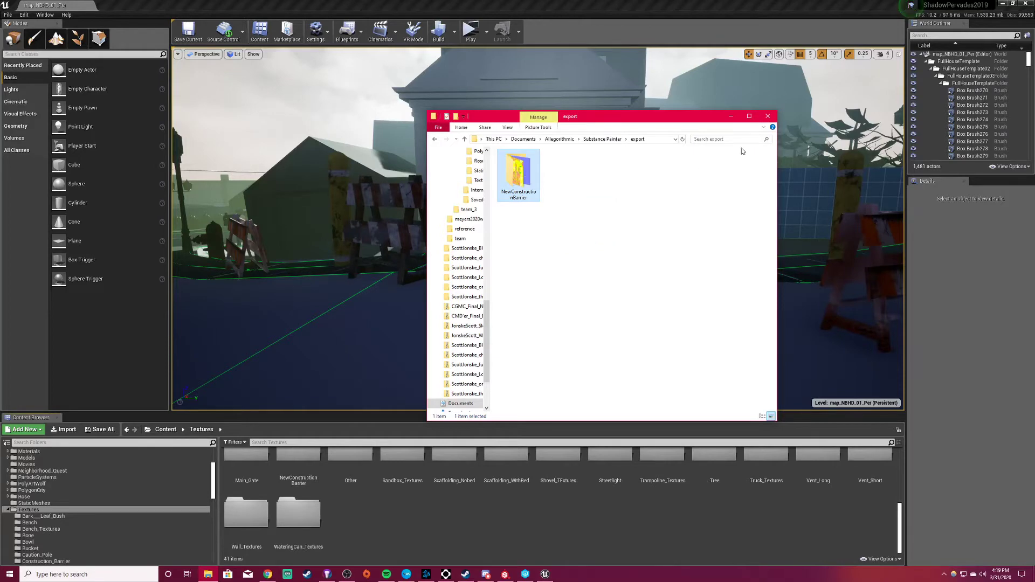
left_click(731, 116)
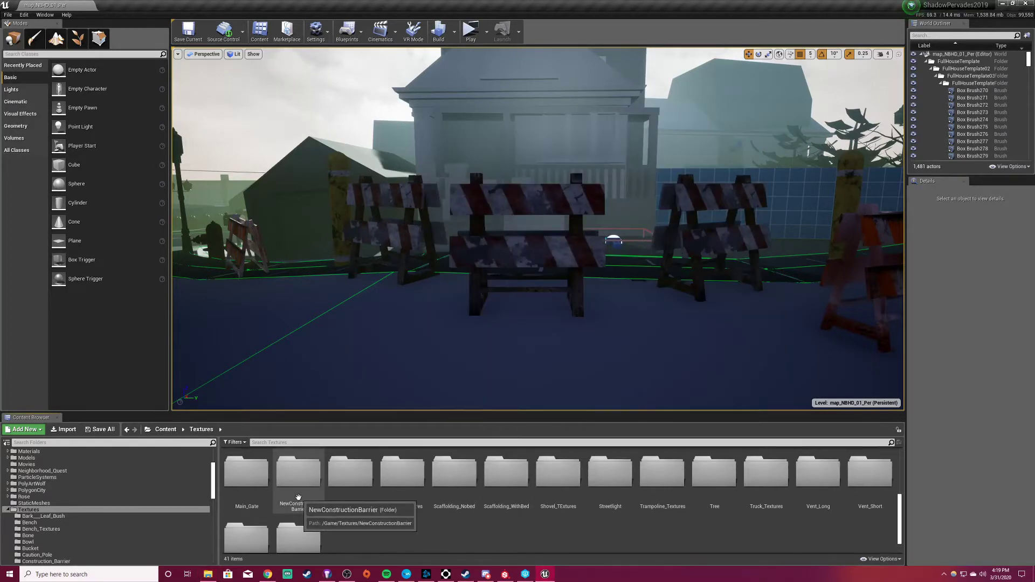
Open the NewConstructionBarrier folder under Textures to inspect the imported texture assets
double_click(296, 499)
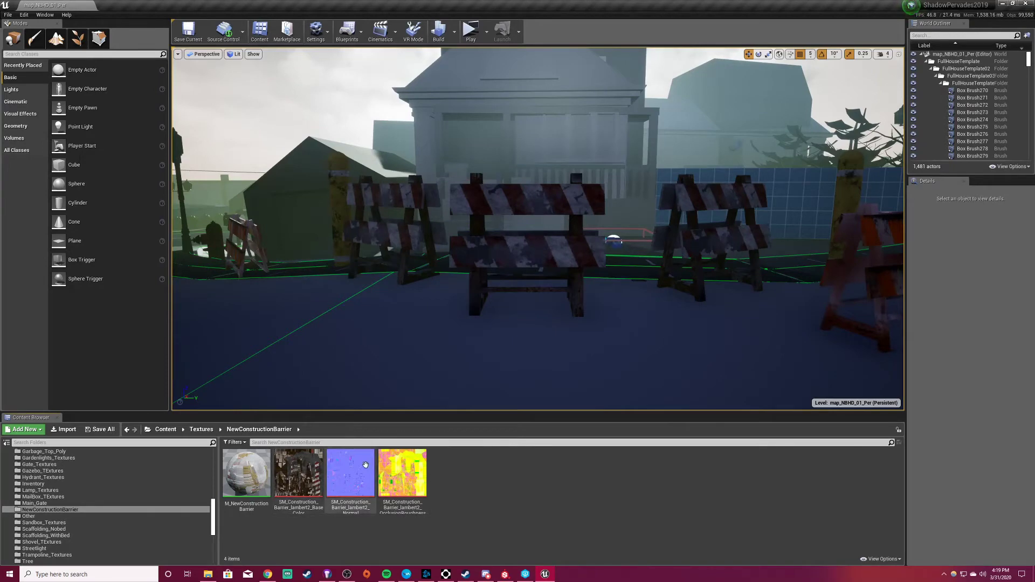
mouse_move(307, 479)
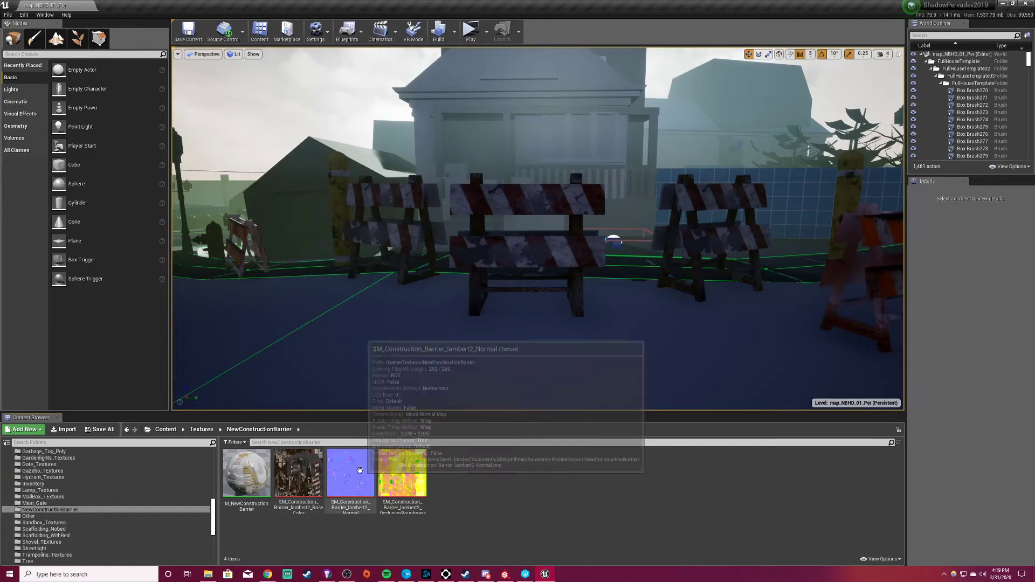
Inspect the construction barrier's OcclusionRoughnessMetallic texture and its compression and sRGB settings in the texture editor, and close it
mouse_move(406, 477)
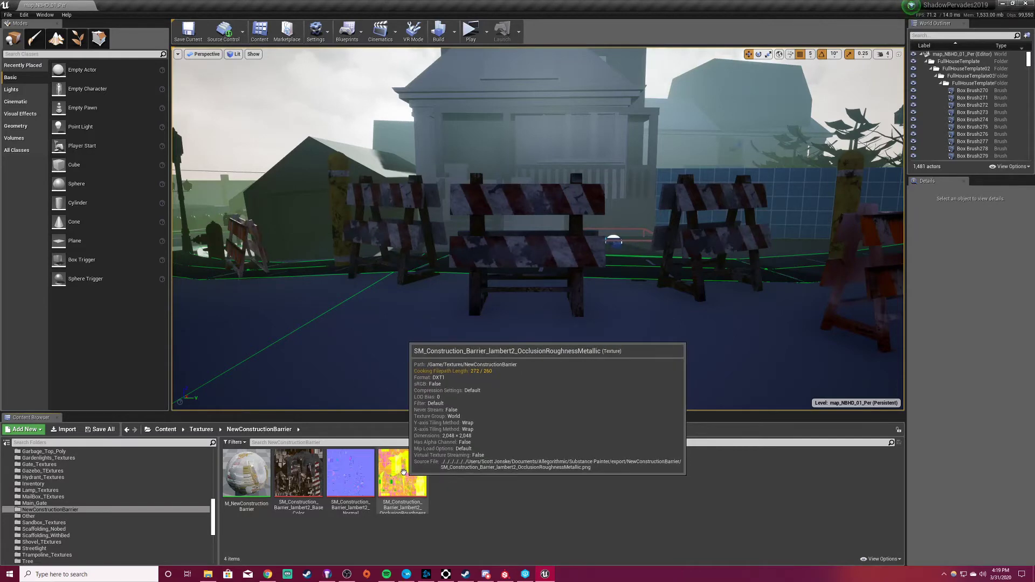
double_click(403, 472)
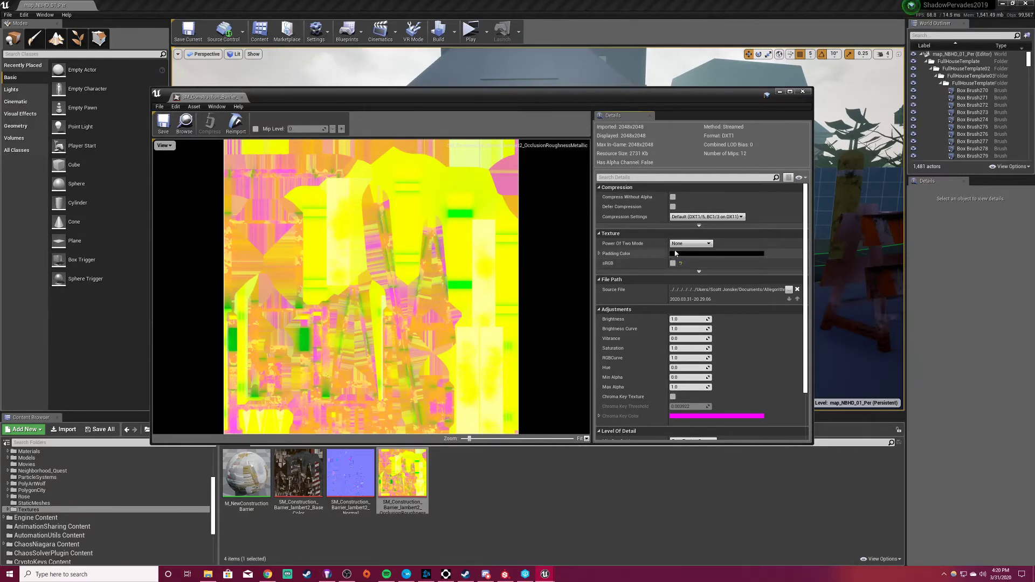
left_click(803, 91)
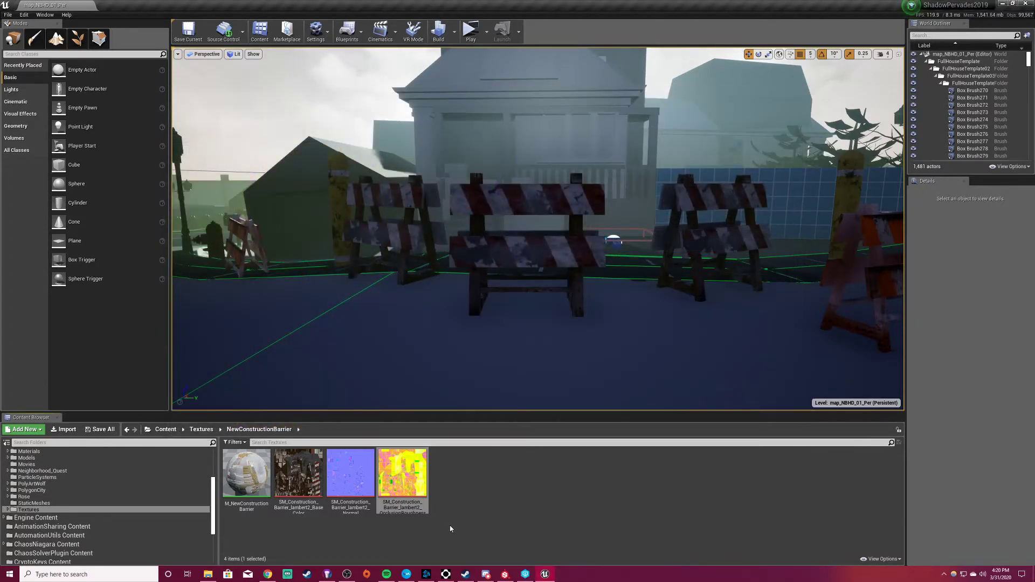
left_click(463, 484)
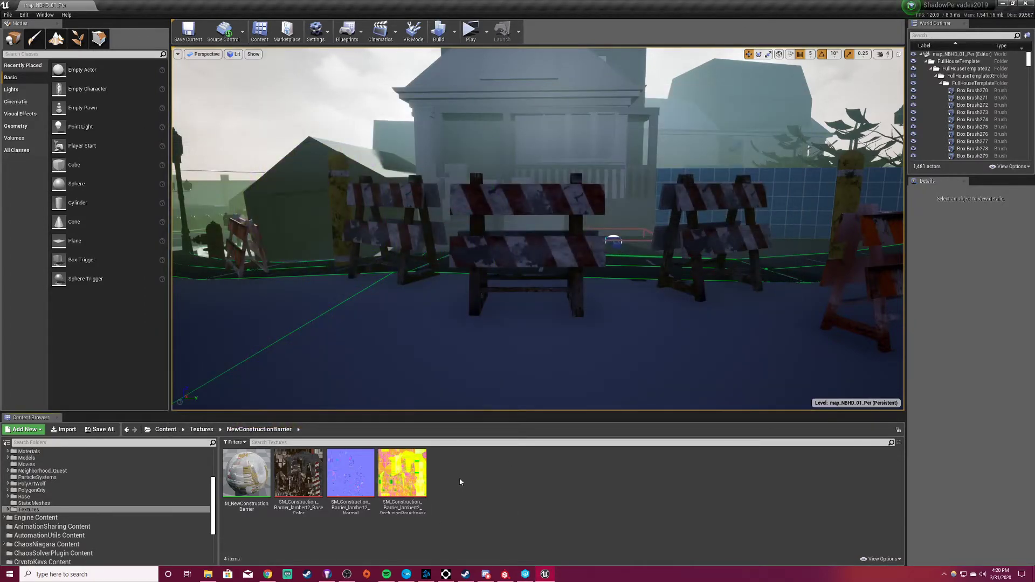
right_click(460, 481)
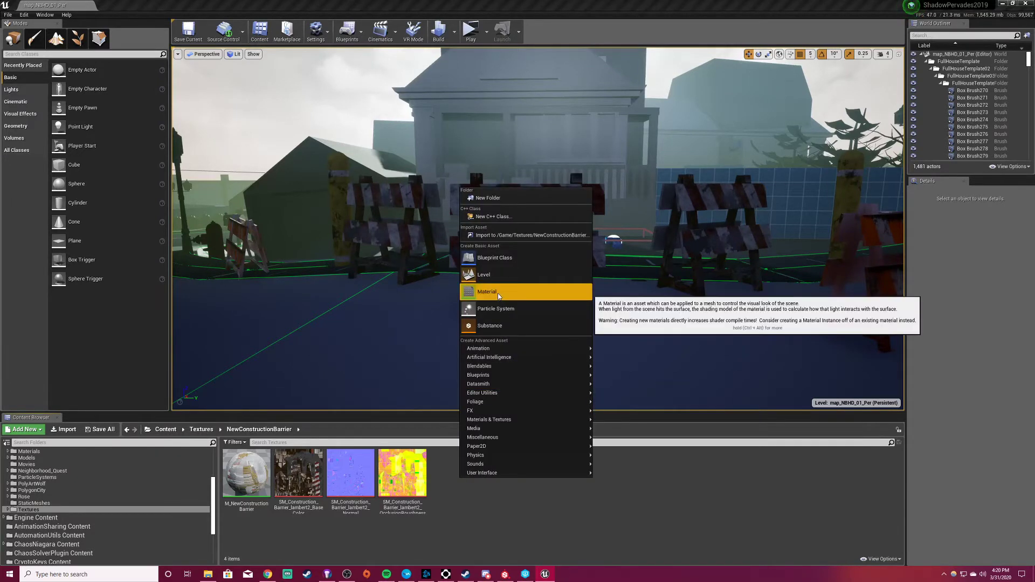
left_click(473, 524)
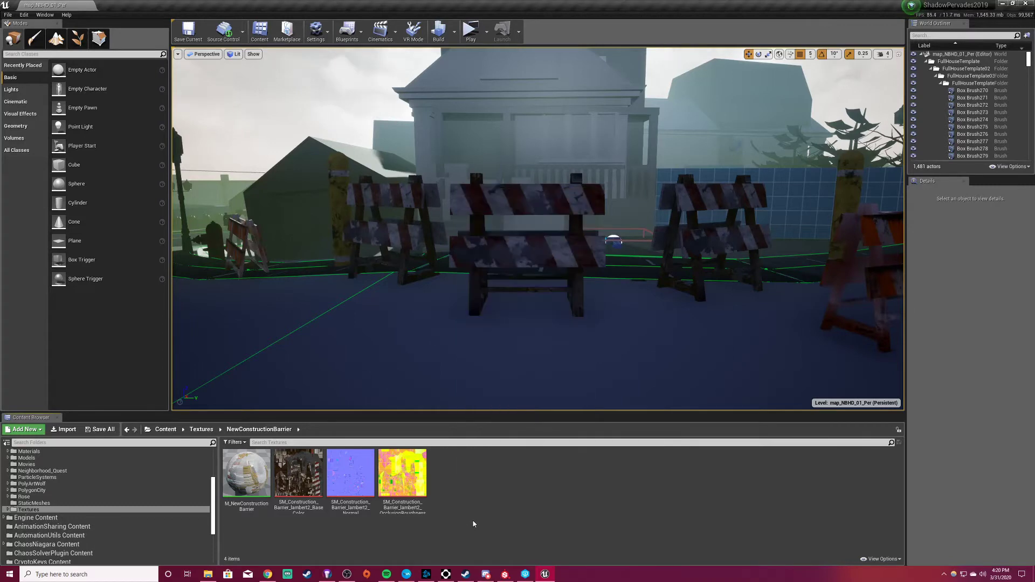
Open the M_NewConstructionBarrier material and examine its result node and the three texture samples in the graph
left_click(247, 507)
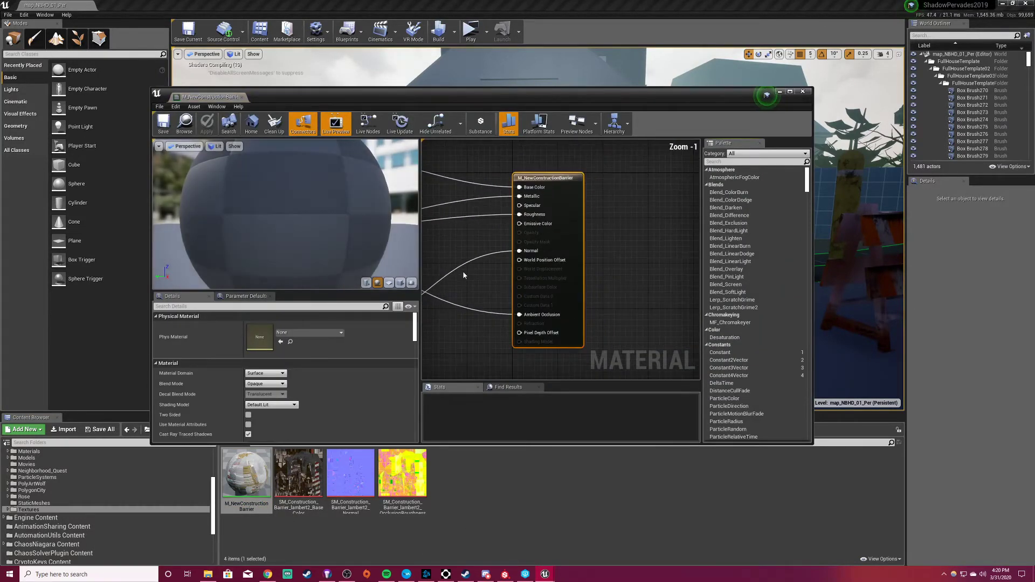
scroll(462, 266, "up", 4)
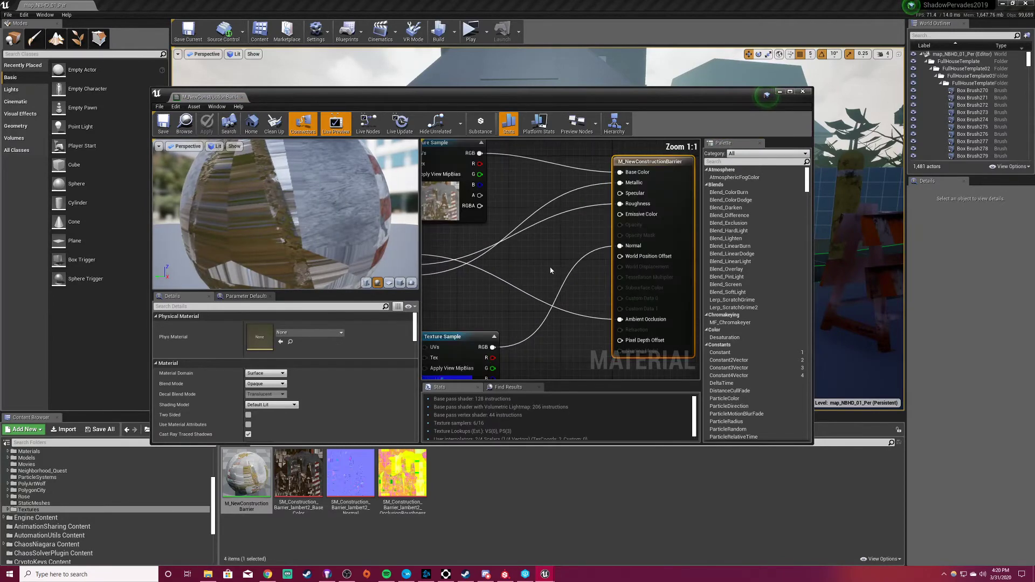
right_click_drag(564, 244, 382, 259)
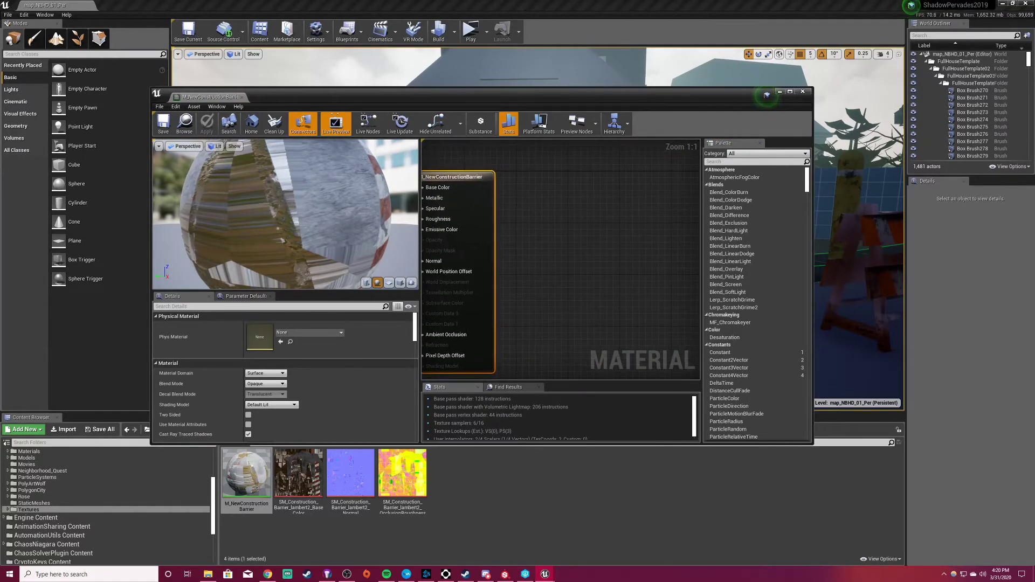
right_click_drag(515, 242, 530, 244)
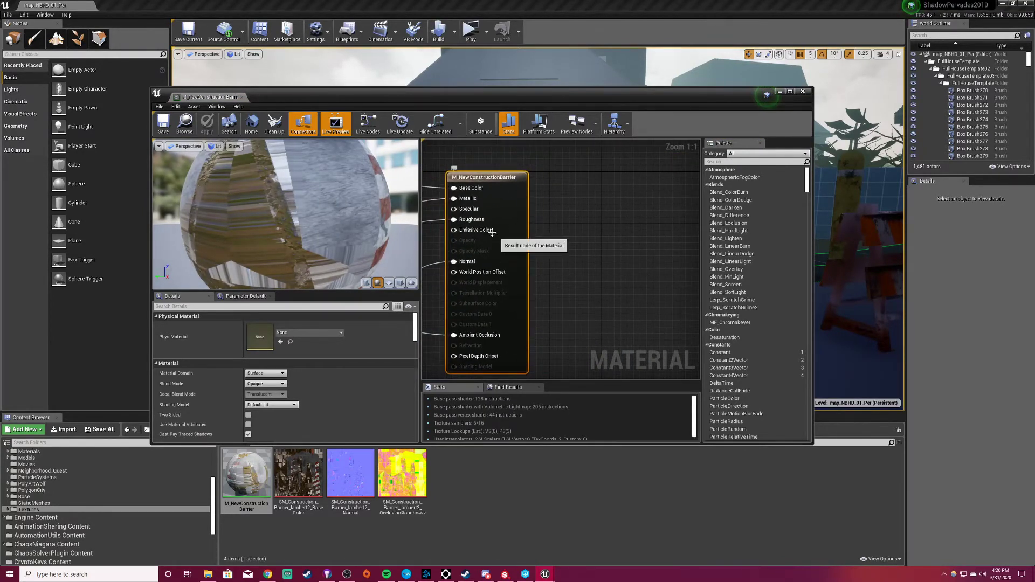
right_click_drag(436, 245, 588, 236)
scroll(572, 275, "down", 2)
right_click_drag(572, 276, 652, 236)
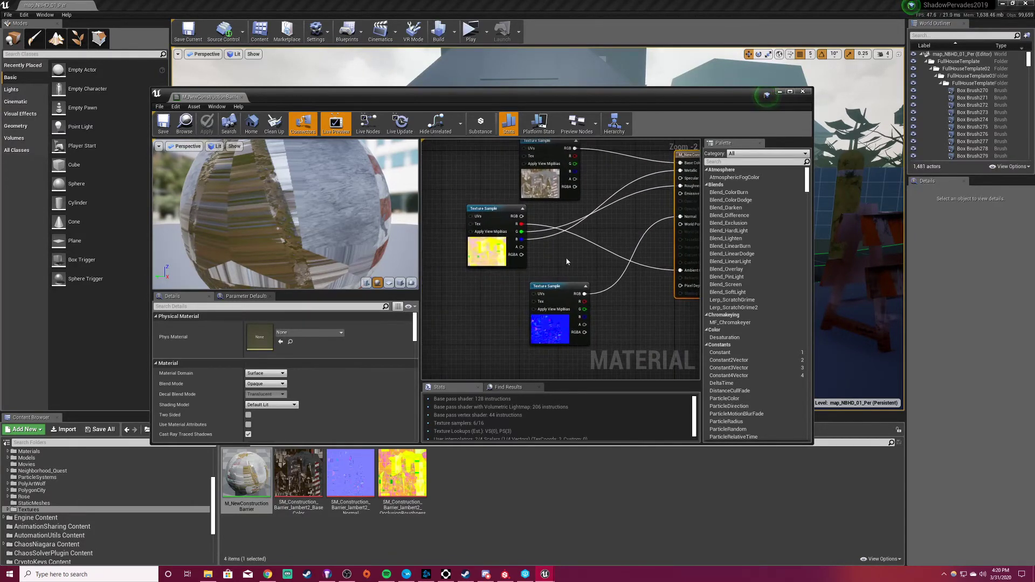
right_click_drag(566, 261, 561, 270)
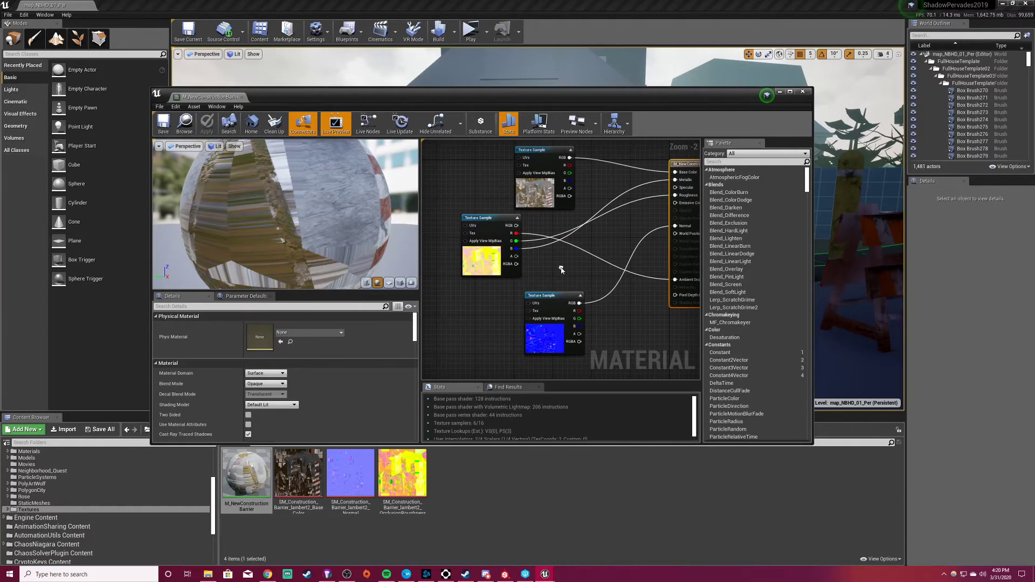
Select the BaseColor, Normal and OcclusionRoughnessMetallic textures together in the NewConstructionBarrier folder
left_click(301, 475)
left_click(402, 474, "shift")
left_click_drag(401, 474, 319, 478)
left_click(489, 334)
right_click_drag(582, 263, 562, 290)
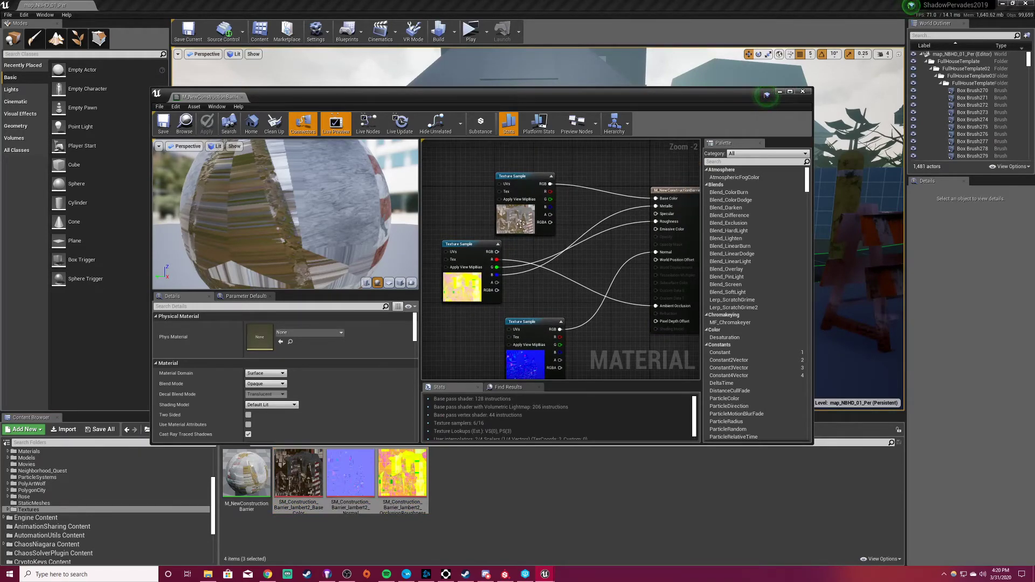
Examine the connections between the texture samples and the M_NewConstructionBarrier result node, selecting the result node
scroll(514, 318, "up", 3)
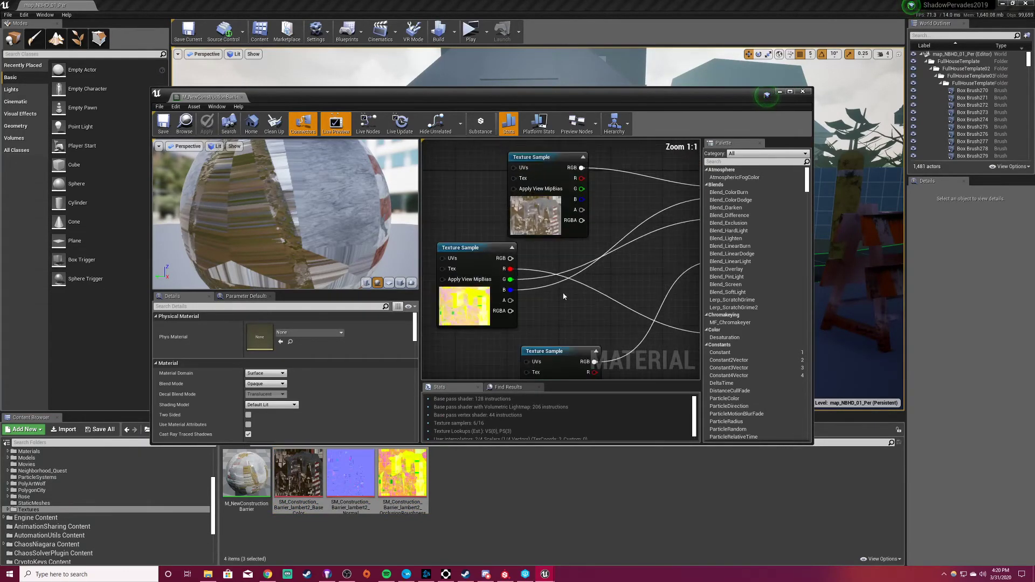
right_click_drag(621, 200, 548, 236)
scroll(602, 255, "down", 2)
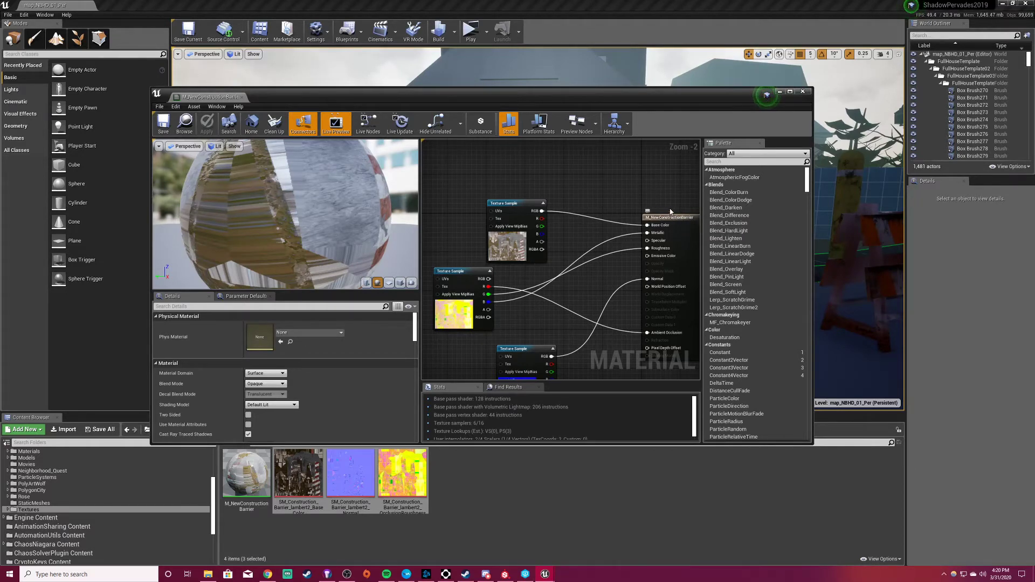
right_click_drag(666, 210, 607, 186)
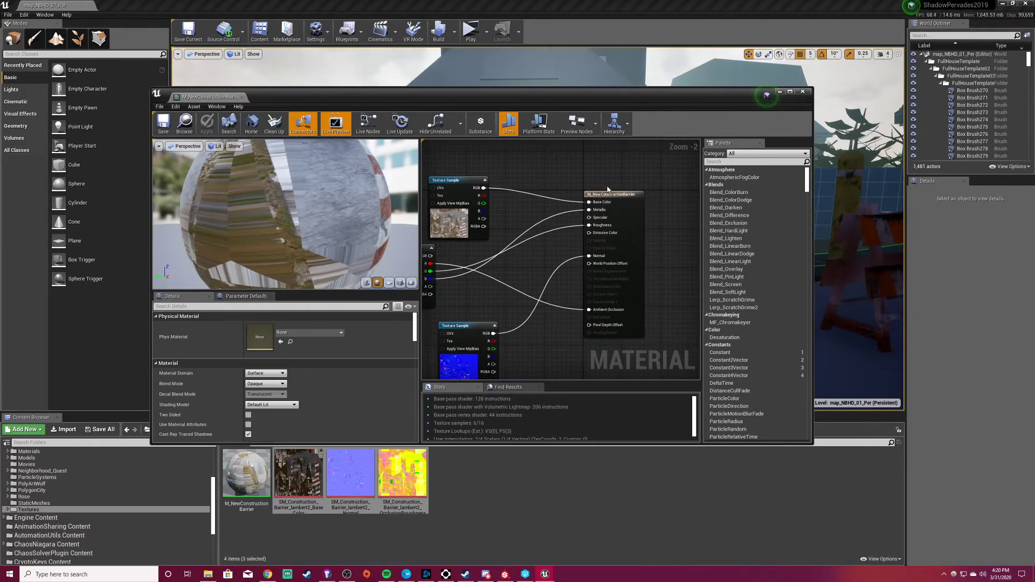
left_click(609, 194)
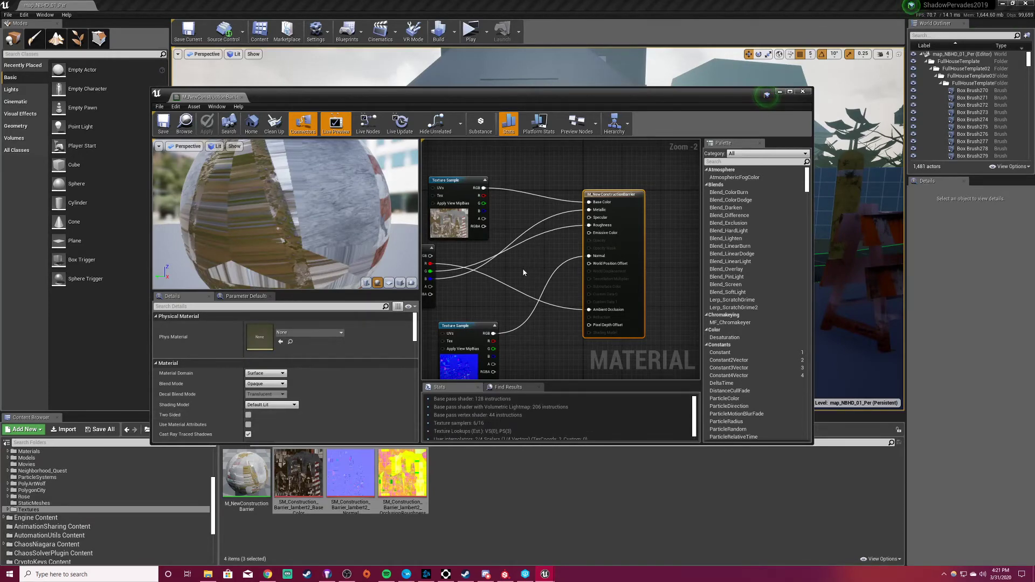
right_click_drag(522, 272, 619, 283)
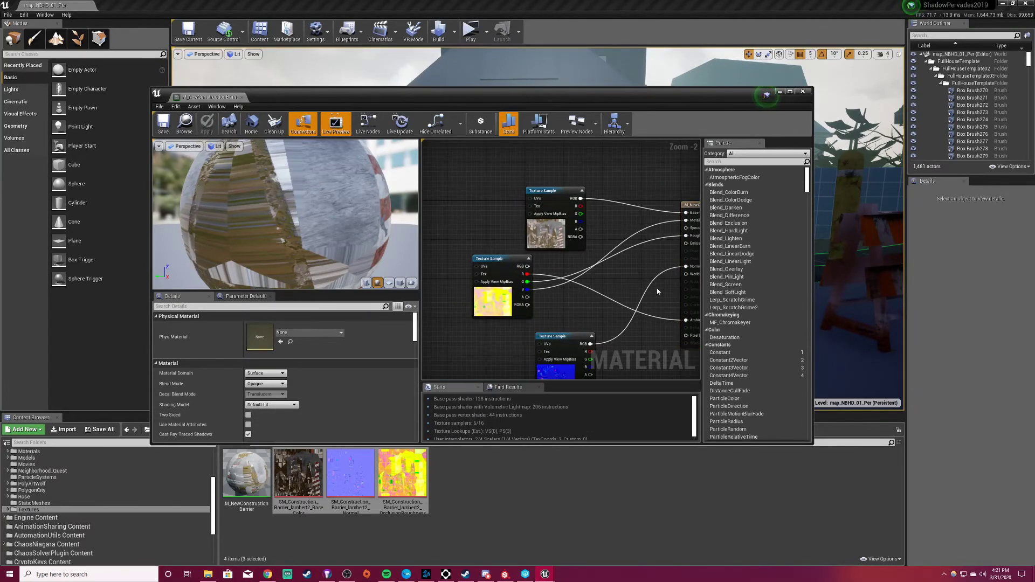
Select the BaseColor texture sample and follow its RGB output to the material's Base Color input
scroll(580, 257, "up", 2)
right_click_drag(540, 182, 552, 203)
left_click(512, 214)
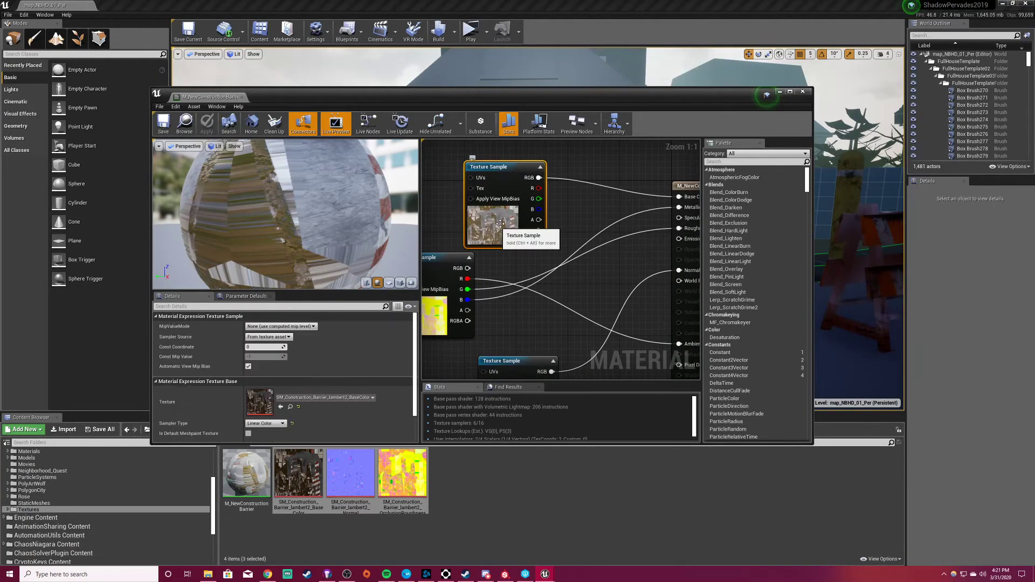
right_click_drag(520, 234, 470, 240)
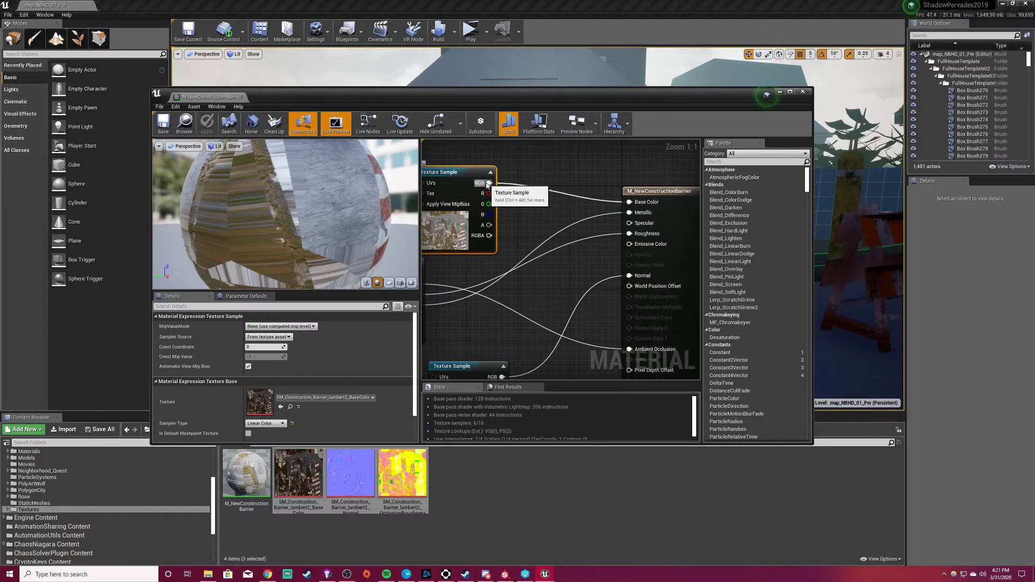
mouse_move(531, 205)
right_mouse_down()
mouse_move(507, 203)
mouse_move(526, 211)
right_mouse_up()
right_click_drag(471, 314, 545, 282)
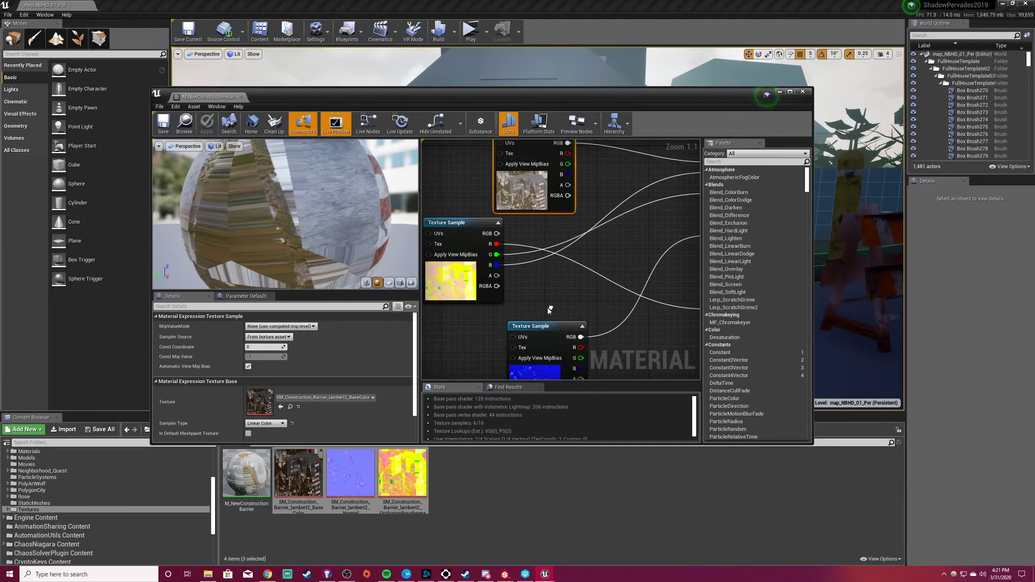
Check the OcclusionRoughnessMetallic sample briefly, and select the Normal texture sample to trace its RGB output to the Normal input
left_click(464, 294)
right_click_drag(549, 360, 513, 286)
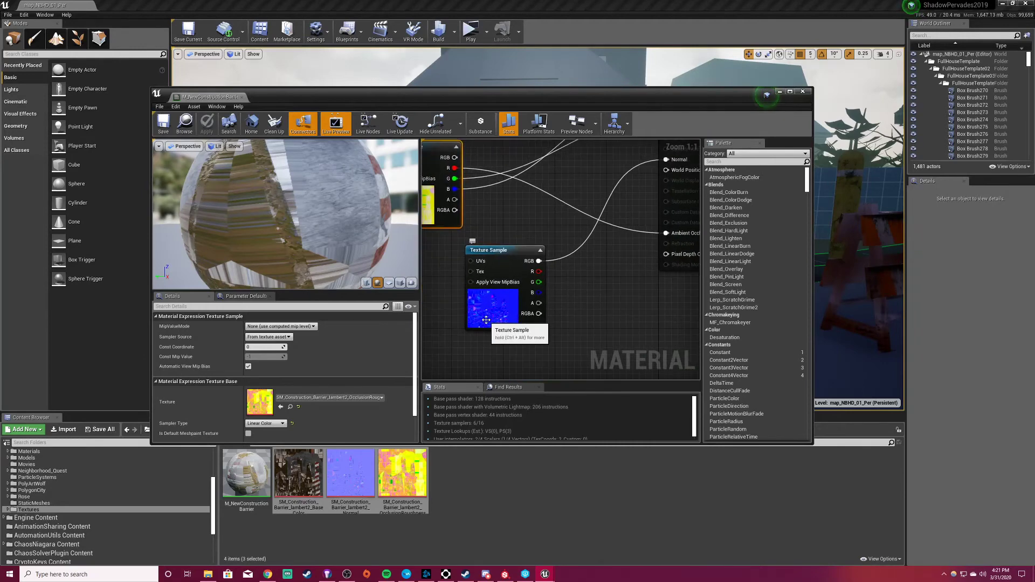
left_click(493, 305)
right_click_drag(597, 293, 569, 308)
right_click_drag(527, 246, 481, 288)
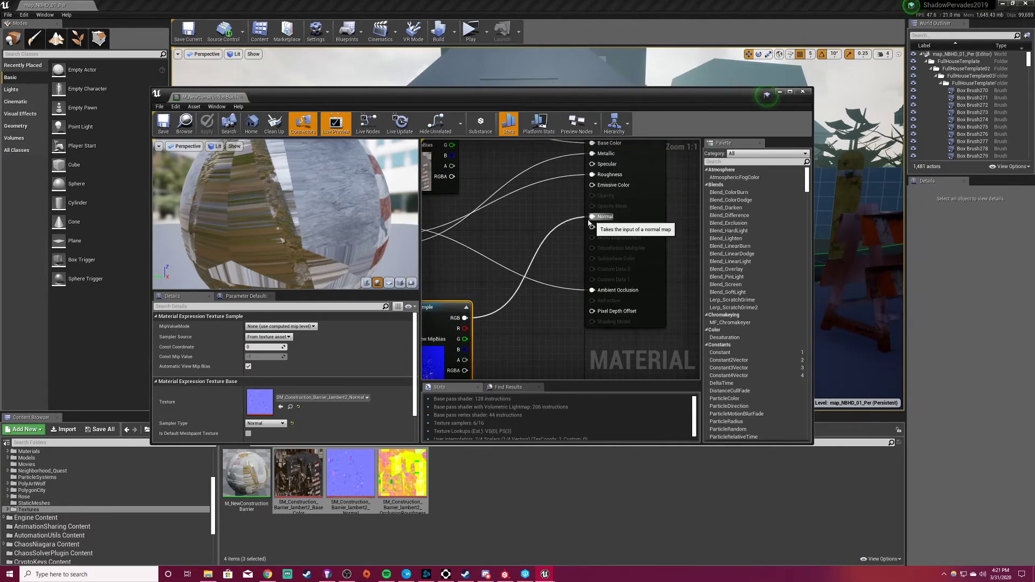
right_click_drag(510, 228, 618, 237)
scroll(559, 275, "down", 1)
right_click_drag(544, 271, 567, 273)
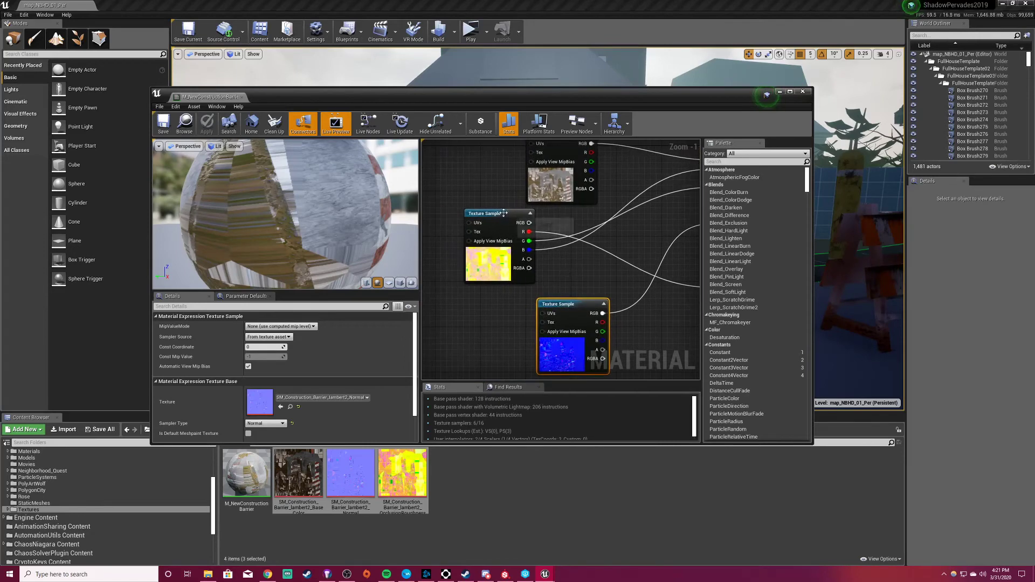
Select the OcclusionRoughnessMetallic texture sample and examine how its R, G and B outputs connect to the material inputs
left_click(471, 213)
right_click_drag(631, 234, 601, 245)
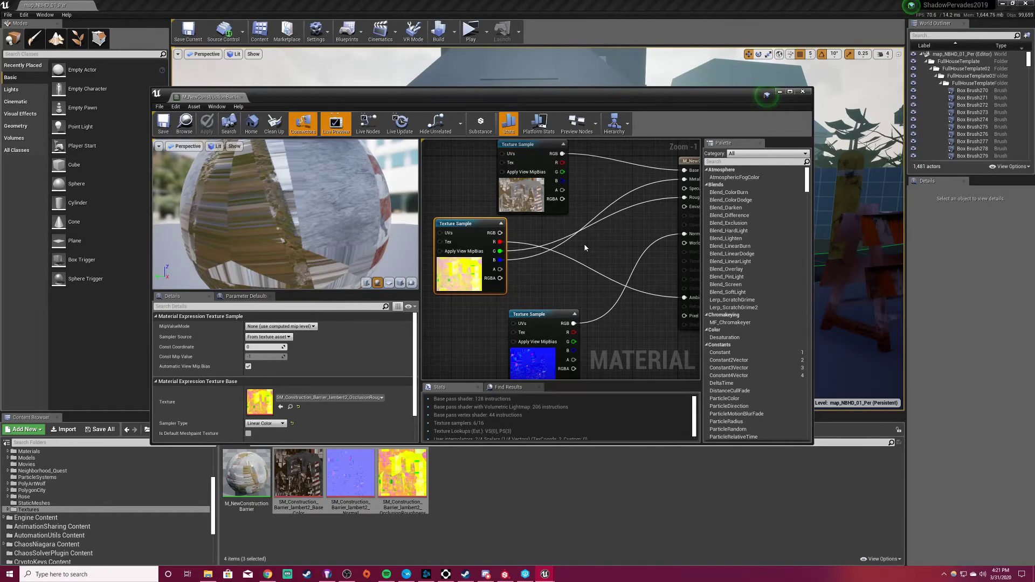
mouse_move(585, 247)
right_mouse_down()
mouse_move(556, 244)
mouse_move(594, 236)
right_mouse_up()
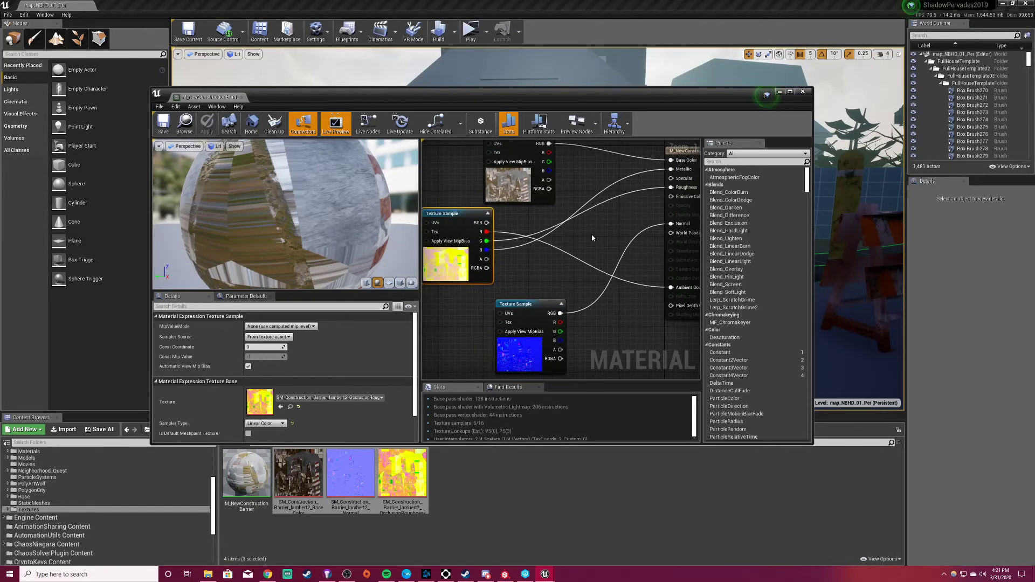
right_click_drag(554, 270, 556, 280)
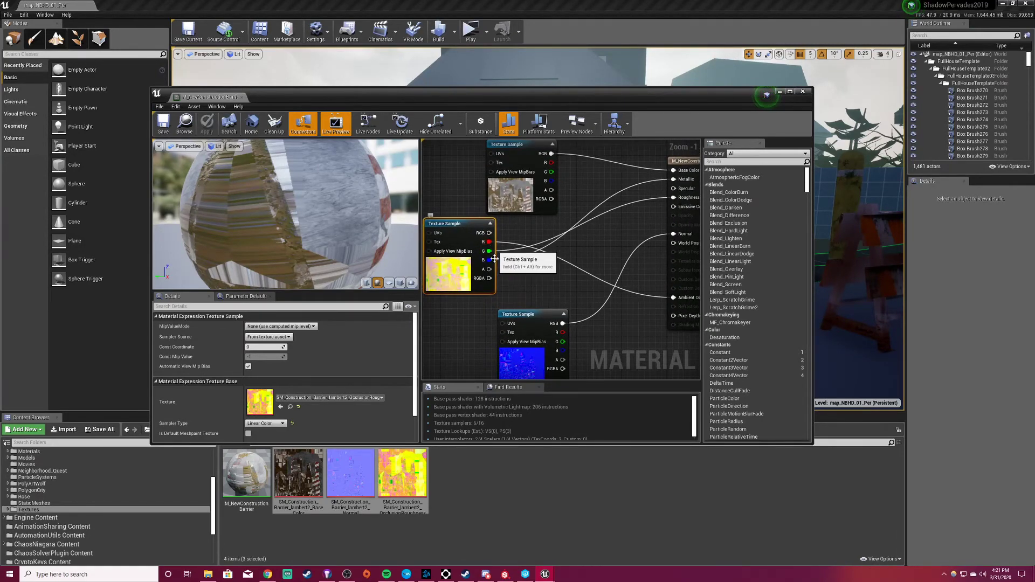
right_click_drag(612, 254, 591, 237)
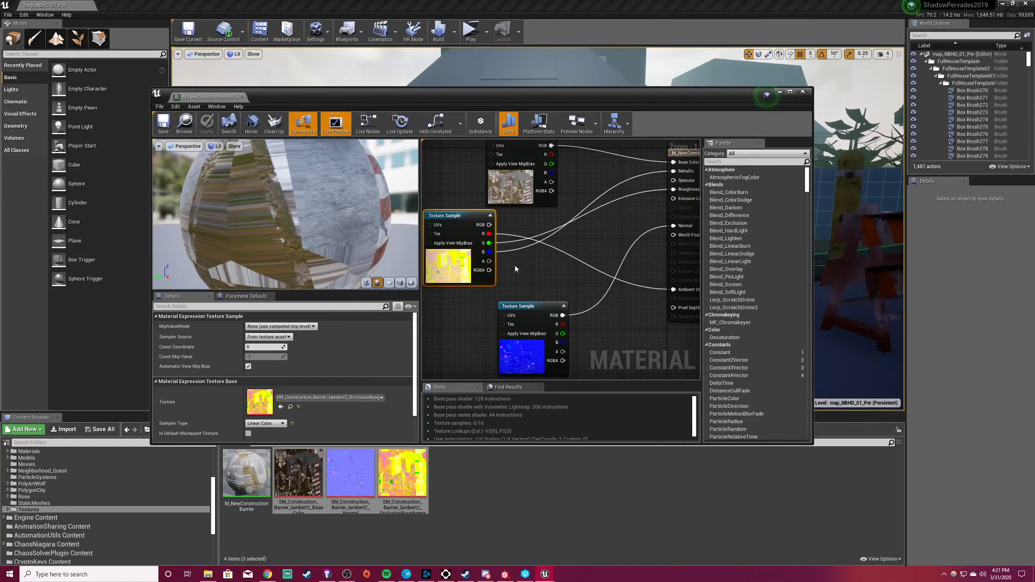
right_click_drag(521, 277, 565, 269)
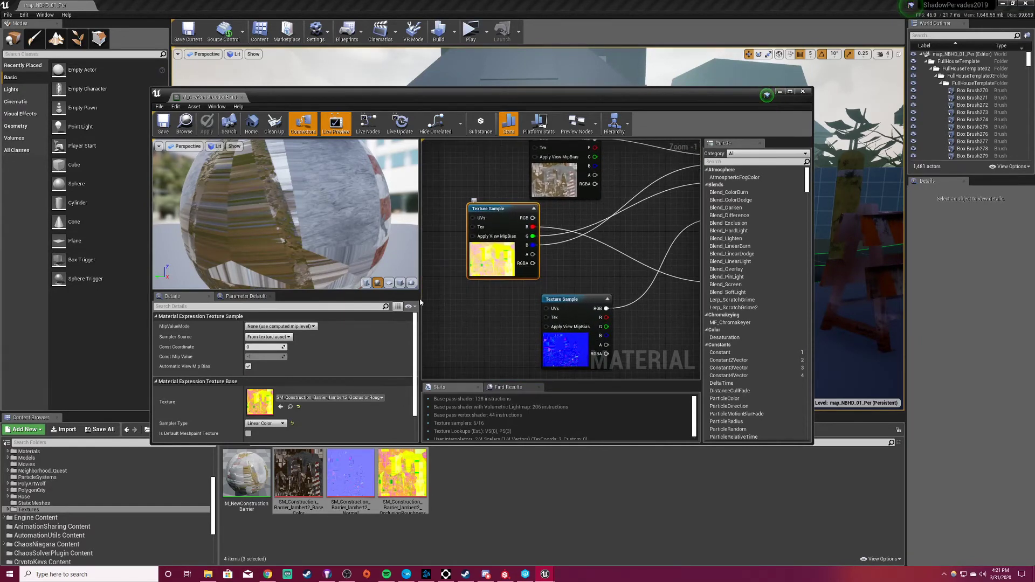
View the OcclusionRoughnessMetallic texture from its sample's details and return to the M_NewConstructionBarrier graph
double_click(259, 403)
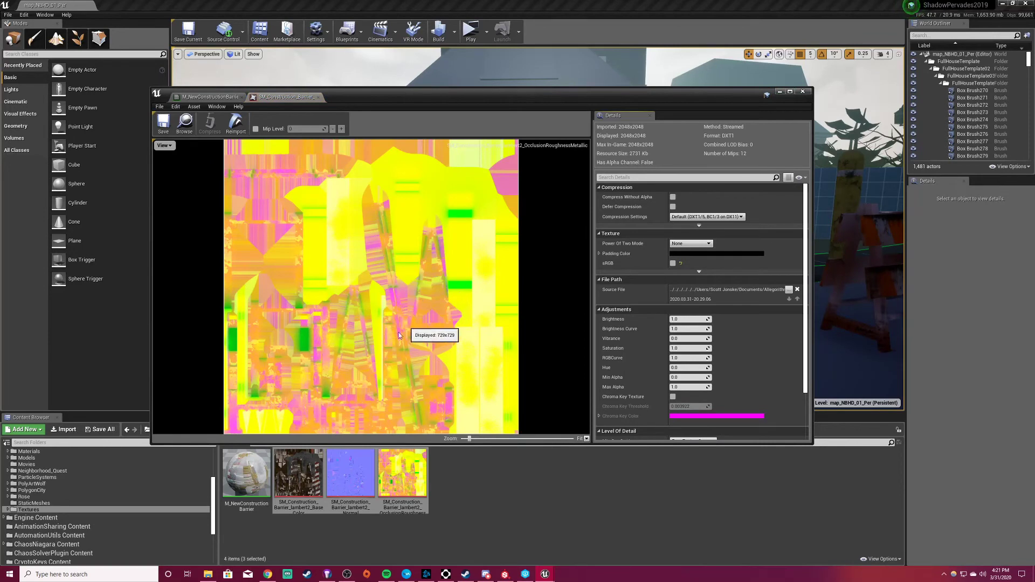
left_click(207, 99)
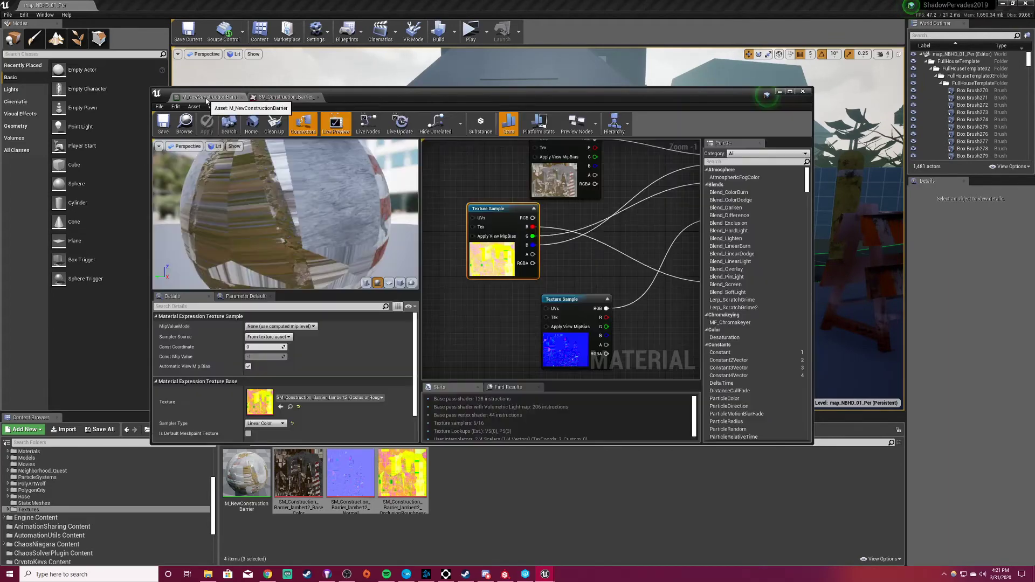
right_click_drag(574, 264, 536, 262)
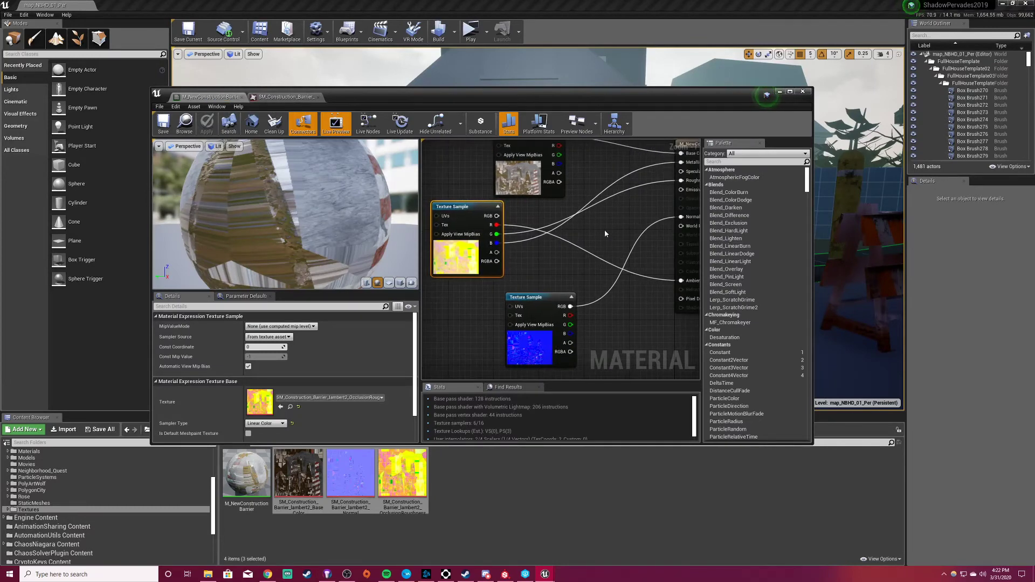
Trace the OcclusionRoughnessMetallic sample's R output to the material's Ambient Occlusion input
right_click_drag(603, 230, 588, 252)
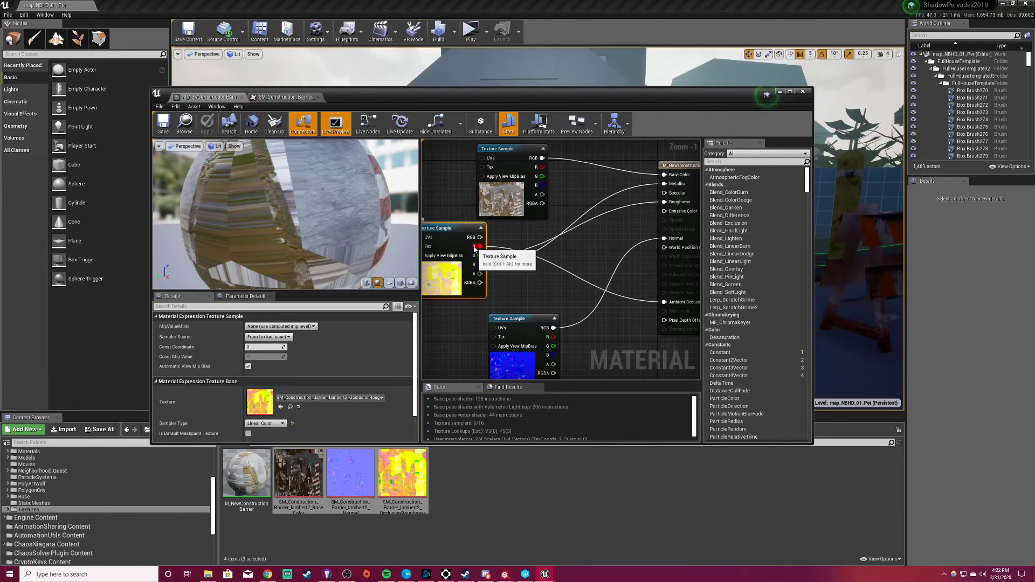
right_click_drag(668, 316, 597, 284)
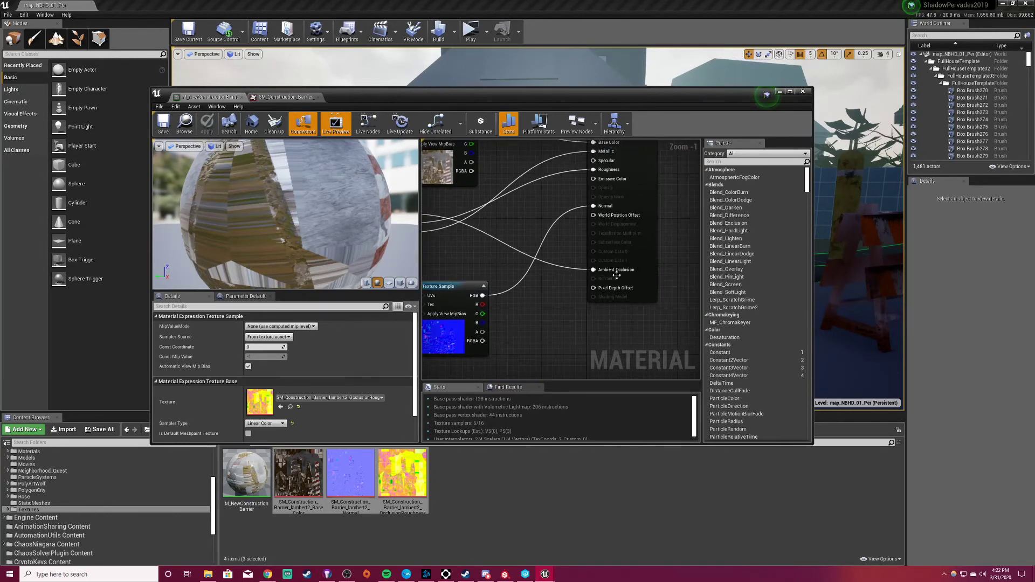
right_click_drag(522, 234, 608, 274)
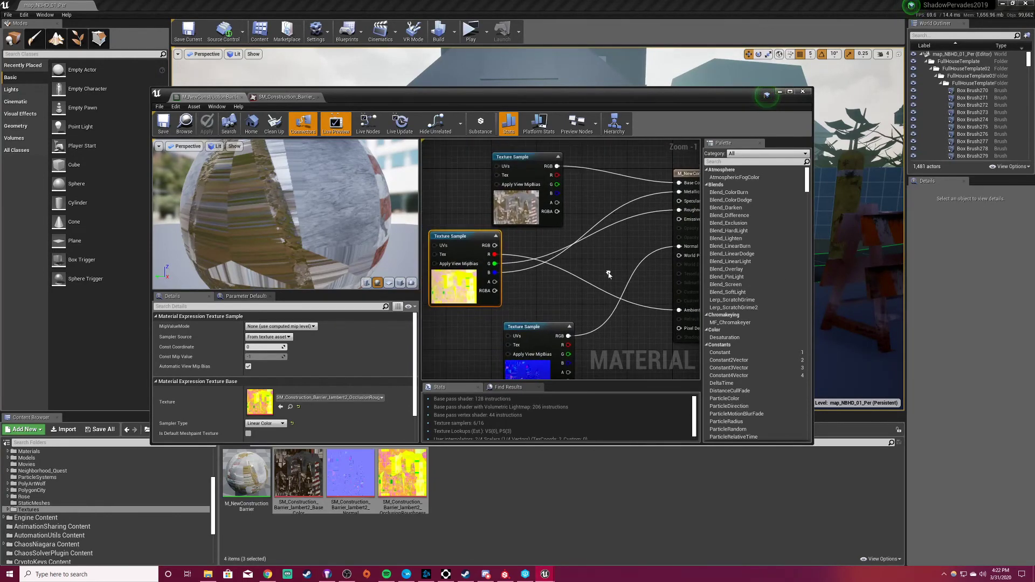
Examine the connected Metallic and Roughness inputs on the M_NewConstructionBarrier node, and return to the level
right_click_drag(669, 218, 559, 242)
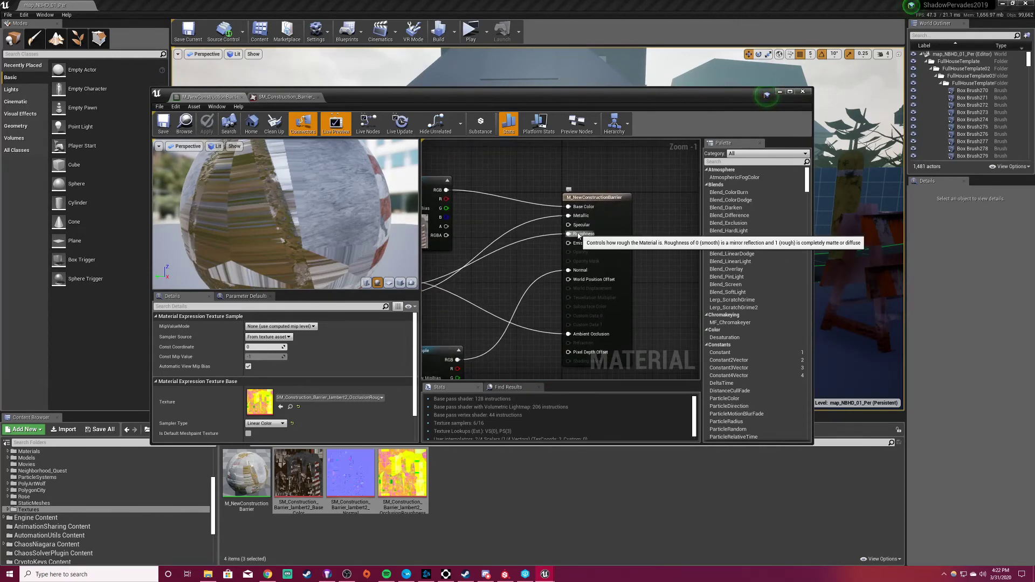
right_click_drag(506, 271, 483, 315)
scroll(483, 315, "up", 3)
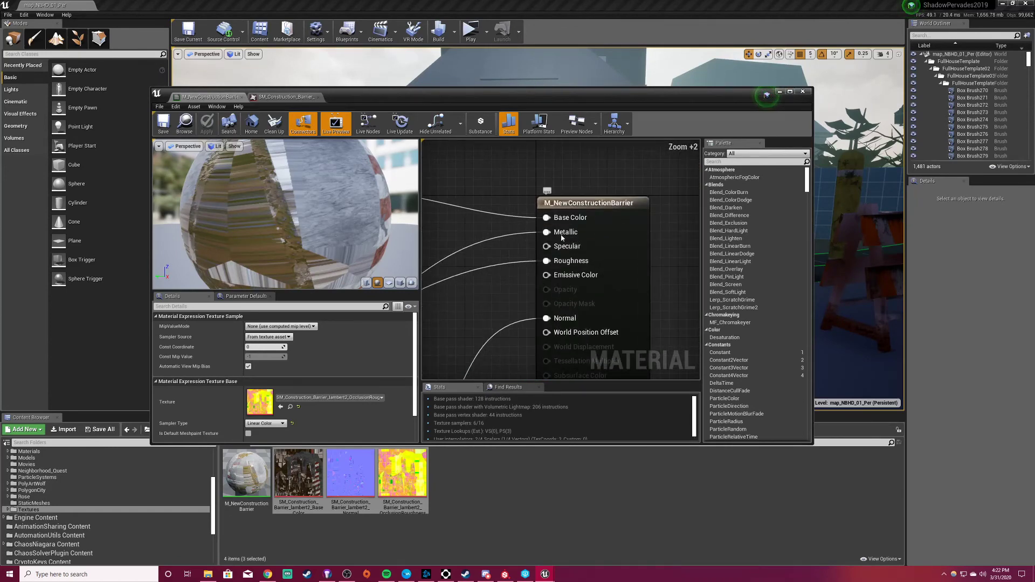
scroll(483, 315, "down", 4)
right_click_drag(463, 309, 572, 246)
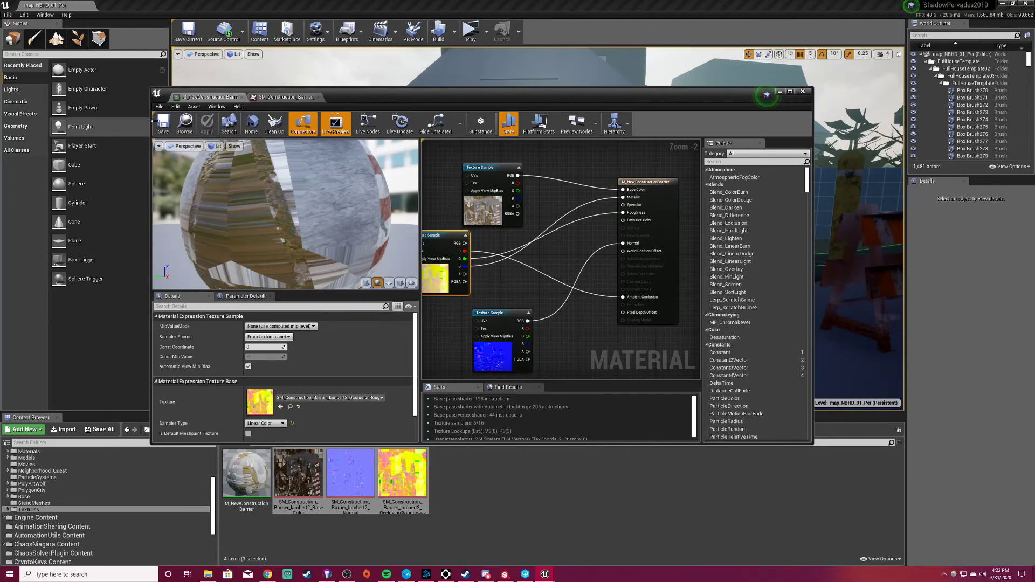
left_click(779, 93)
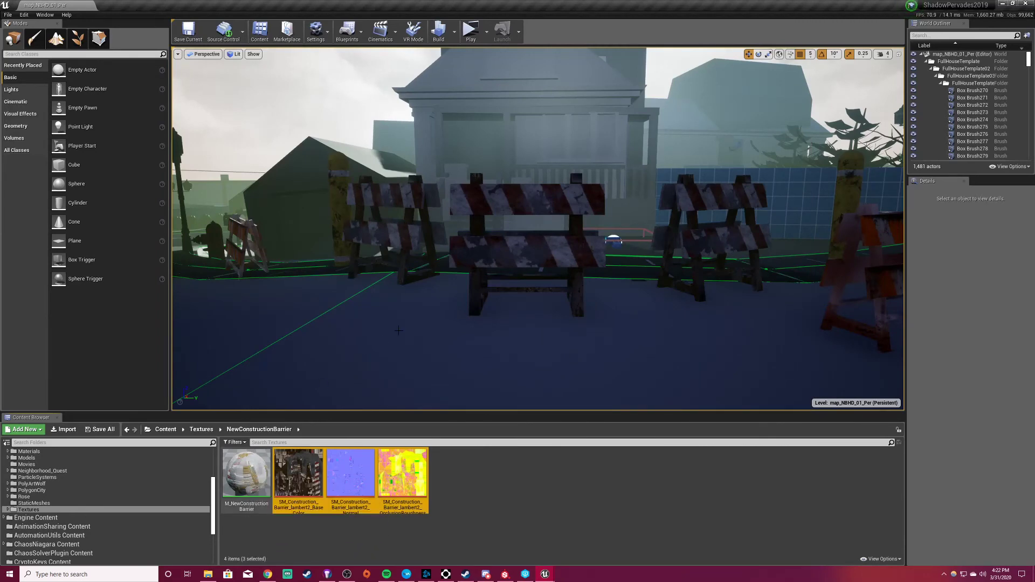
Select the middle construction barrier in the level and search the available materials for its Element 0 slot with "new"
mouse_move(461, 297)
right_mouse_down()
mouse_move(430, 290)
mouse_move(450, 291)
right_mouse_up()
left_click(564, 224)
key("w")
mouse_move(563, 224)
right_mouse_down()
mouse_move(562, 215)
mouse_move(579, 226)
right_mouse_up()
key("w")
right_click_drag(587, 279, 571, 285)
key("w")
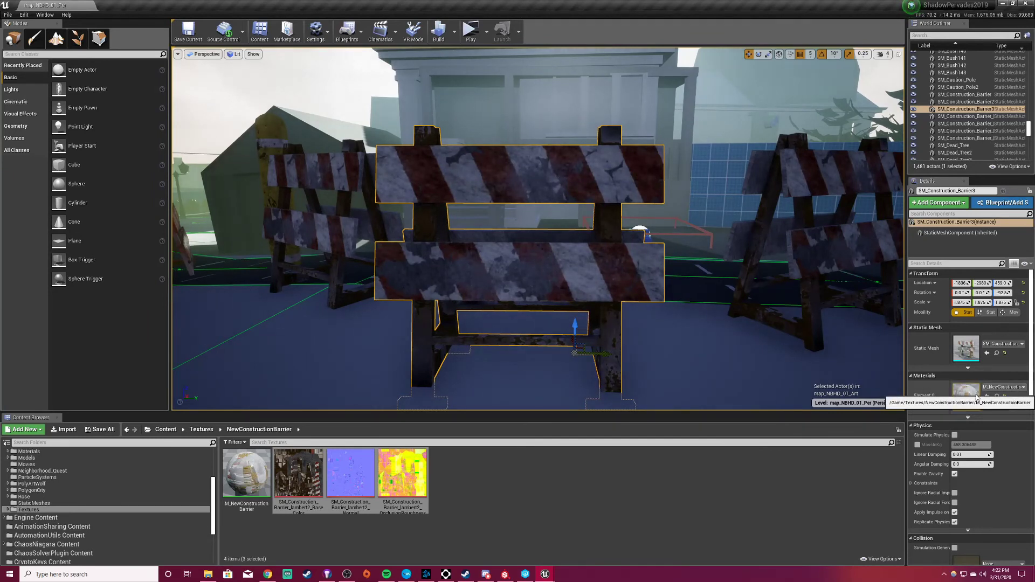
left_click(1013, 388)
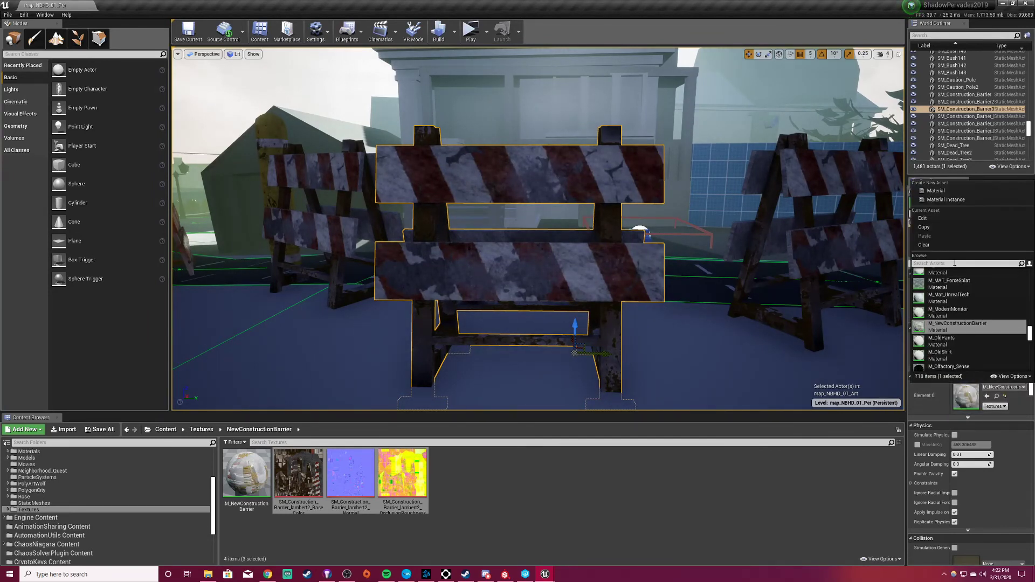
type("new")
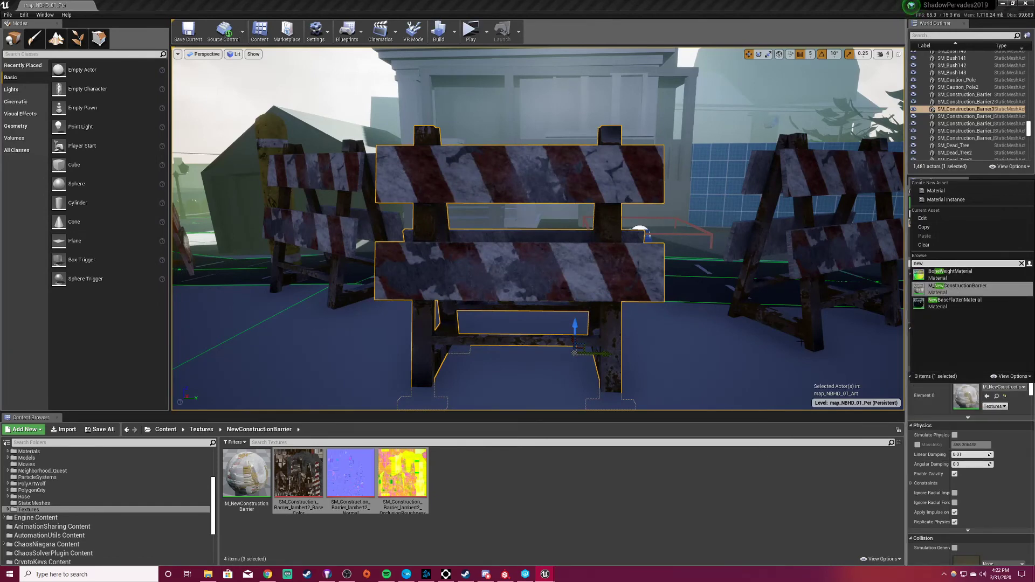
left_click(717, 351)
left_click(597, 262)
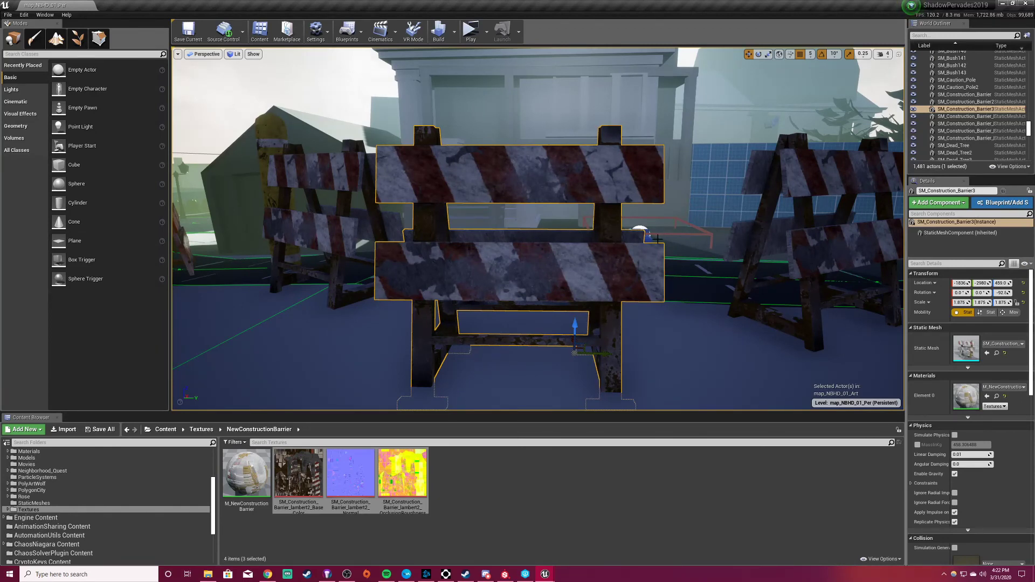
Open the barrier's static mesh, search its Element 0 material choices for "newco", and close the mesh to return to the level
mouse_move(538, 228)
right_mouse_down()
mouse_move(501, 227)
mouse_move(574, 229)
mouse_move(501, 210)
mouse_move(533, 218)
mouse_move(531, 229)
right_mouse_up()
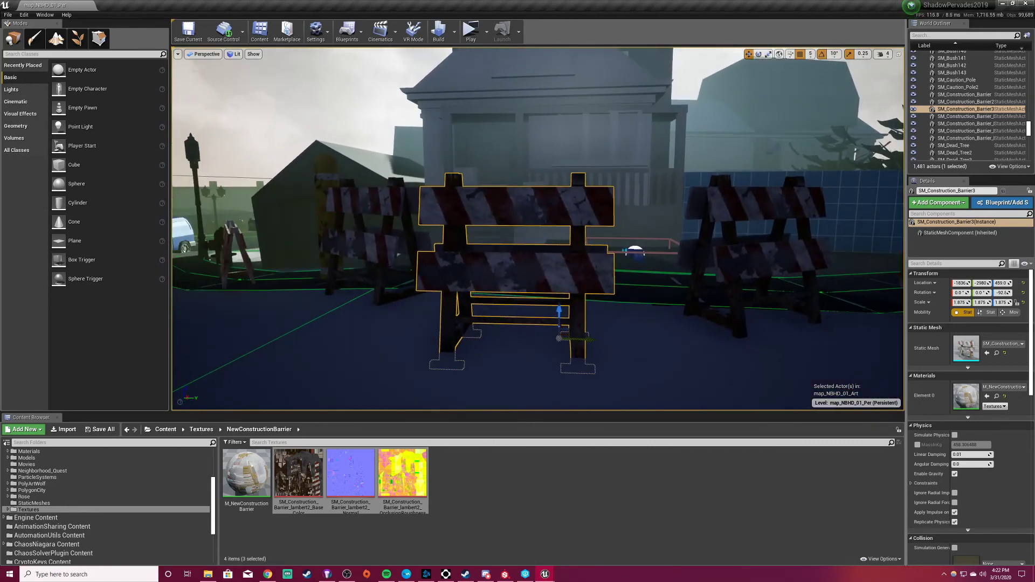
double_click(965, 345)
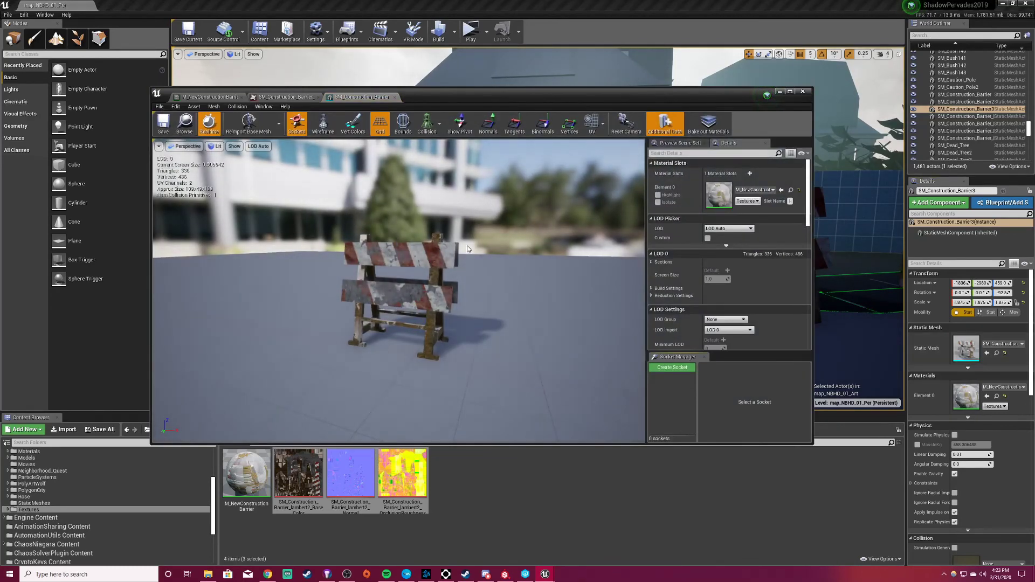
scroll(463, 258, "up", 3)
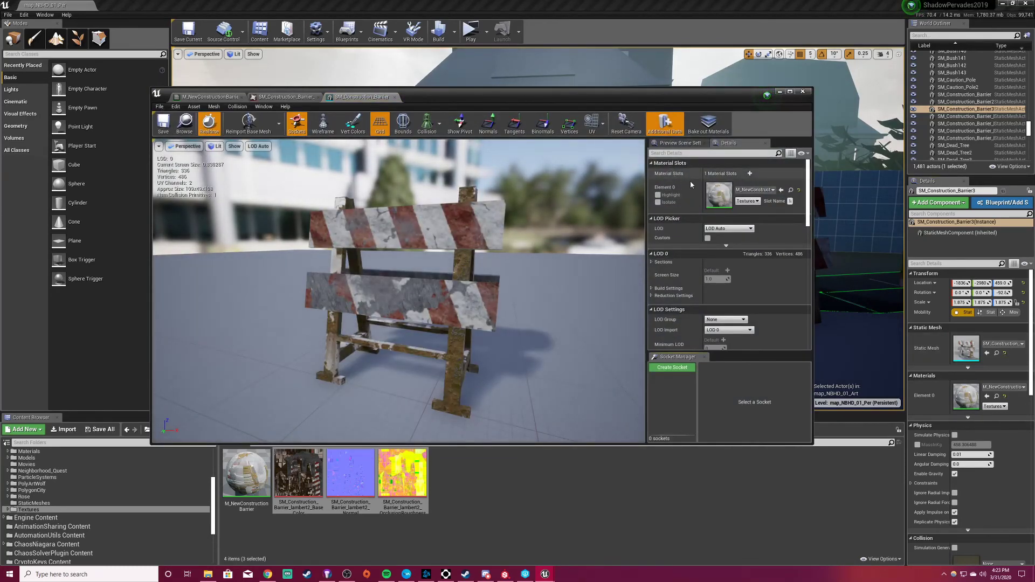
left_click(755, 189)
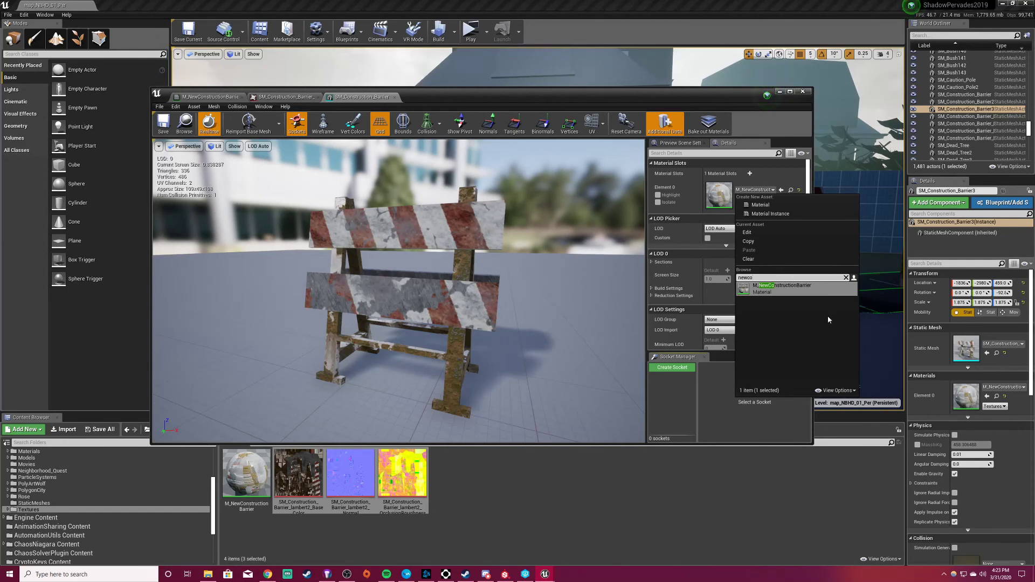
left_click(603, 233)
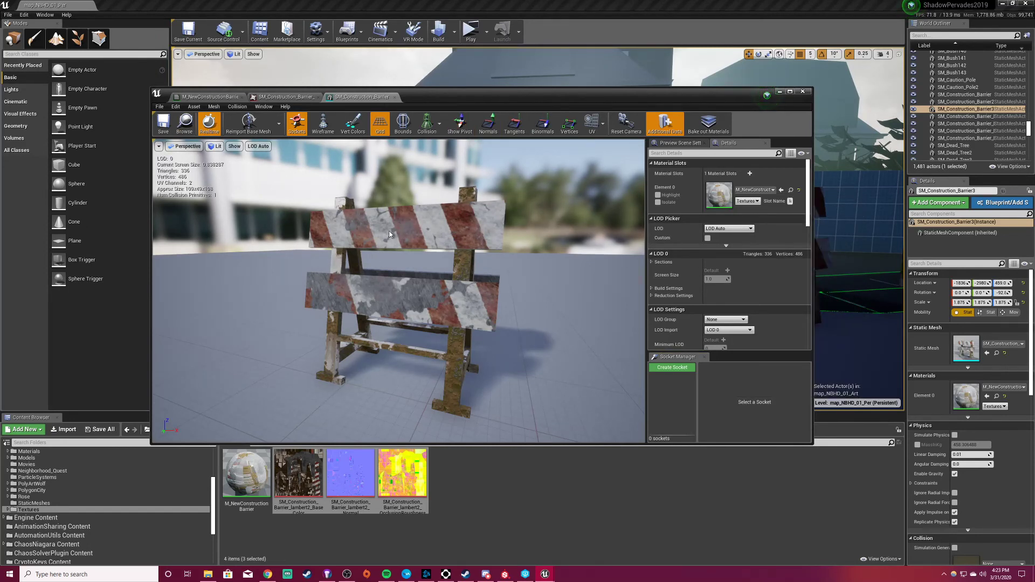
left_click(394, 97)
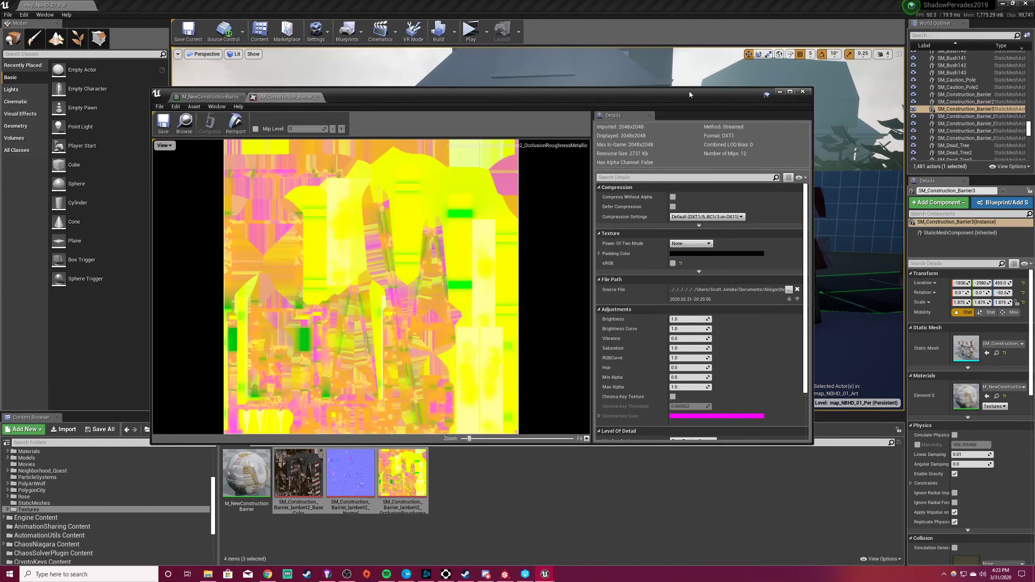
left_click(781, 92)
Inspect the textured construction barriers in the level up close from the front and side
mouse_move(606, 172)
right_mouse_down()
mouse_move(668, 173)
mouse_move(485, 173)
mouse_move(593, 174)
mouse_move(605, 161)
right_mouse_up()
left_click(734, 93)
right_click_drag(734, 93, 819, 108)
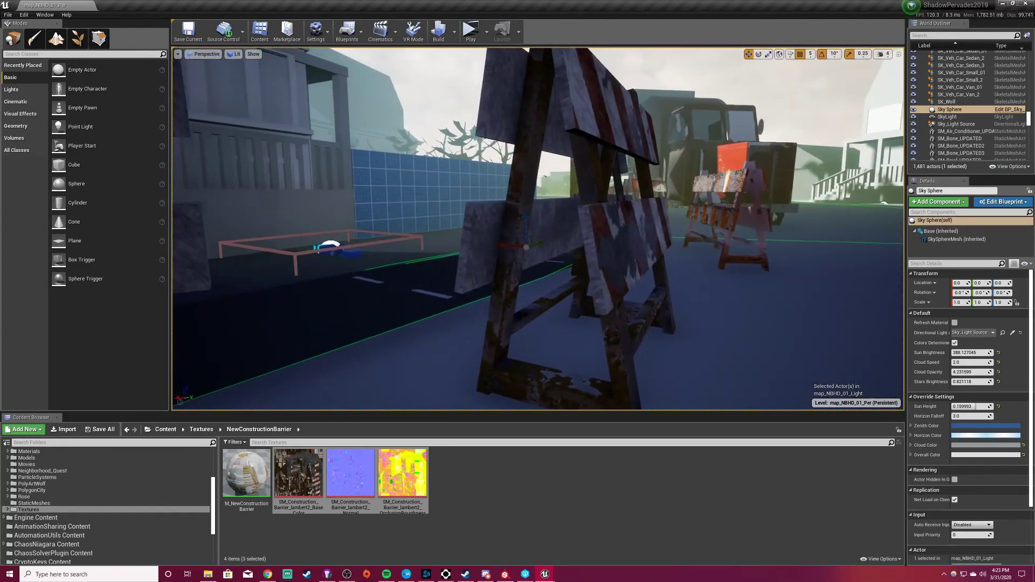
right_click_drag(544, 176, 770, 199)
right_click_drag(538, 229, 415, 248)
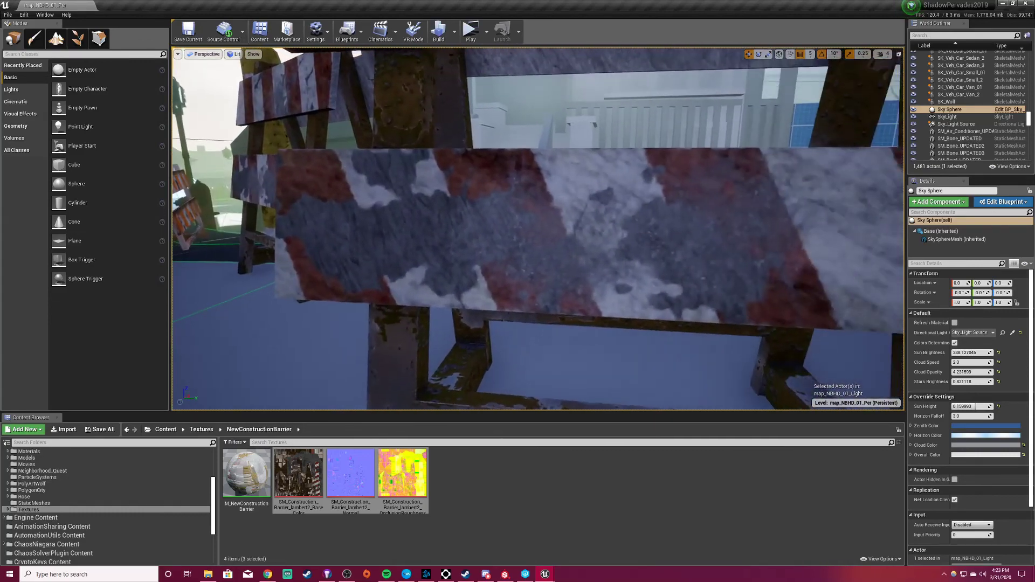
right_click_drag(538, 229, 431, 210)
right_click_drag(538, 229, 598, 208)
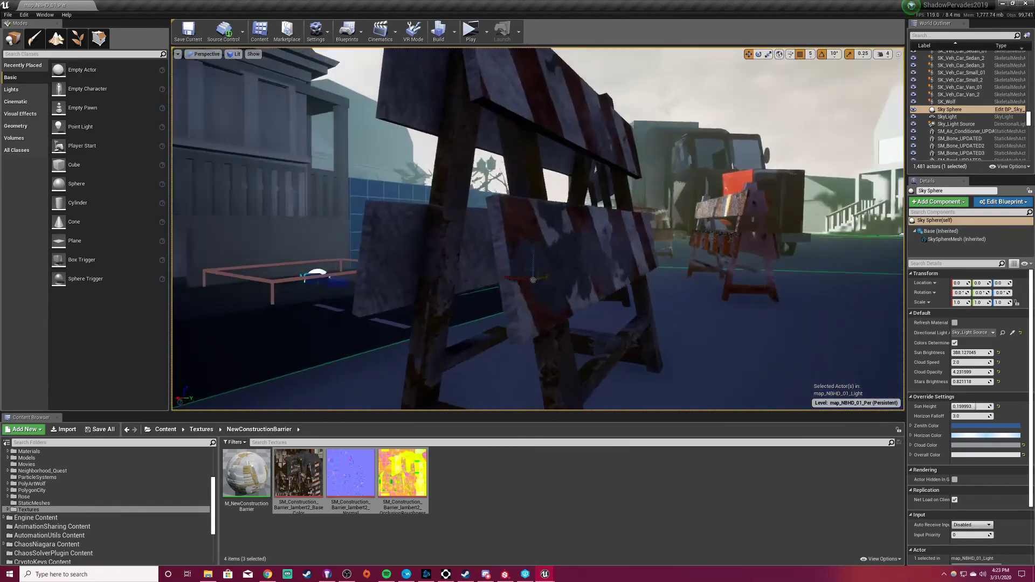